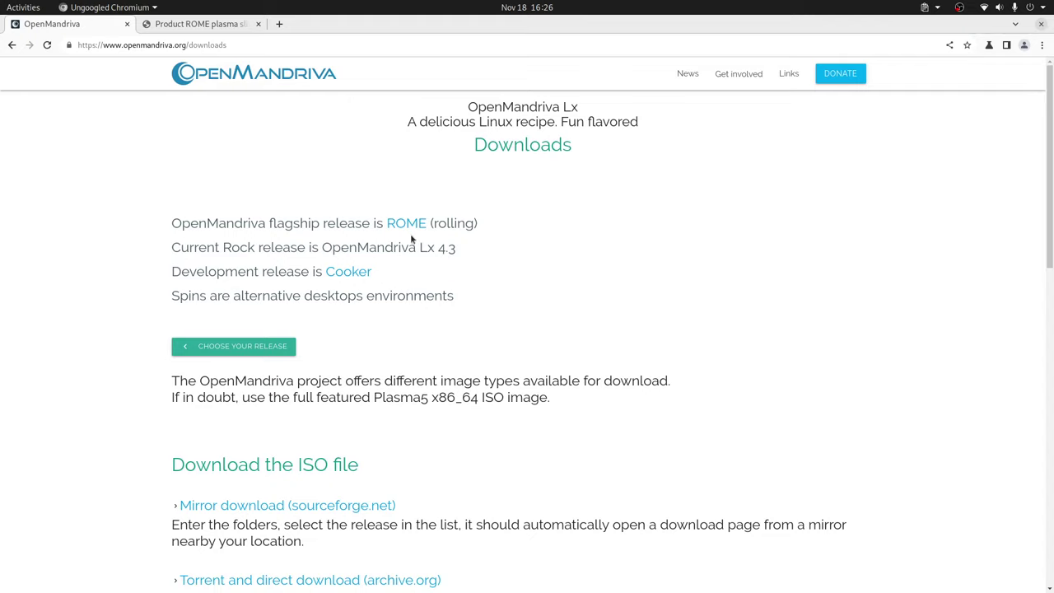
Follow the 'Mirror download (sourceforge.net)' link to open the OpenMandriva Lx files page
scroll(422, 327, "down", 3)
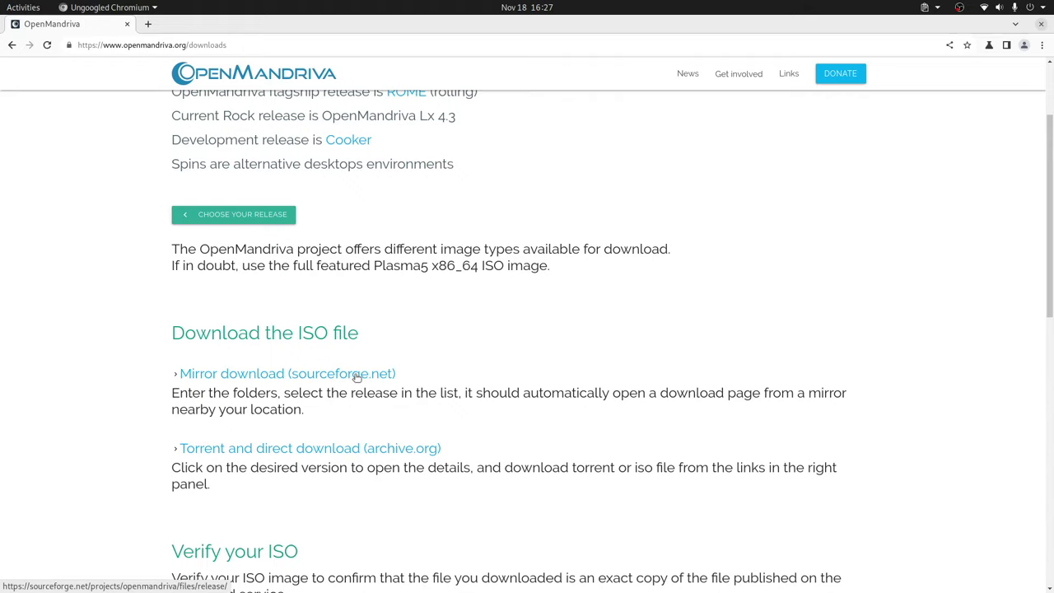
left_click(356, 375)
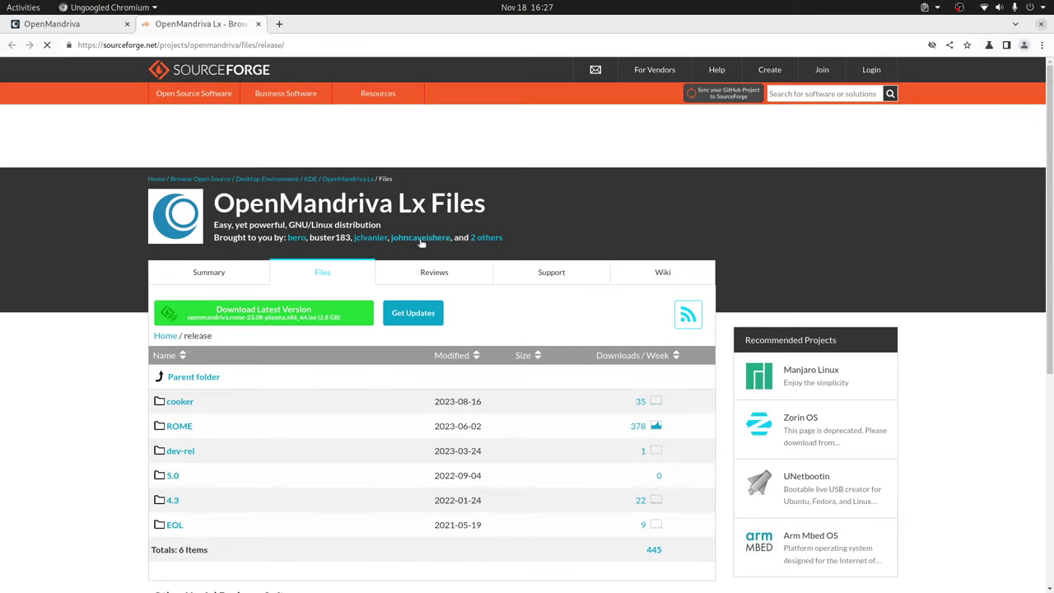
Open the ROME folder, then its 23.08 folder, and scroll through the ISO file list
left_click(180, 426)
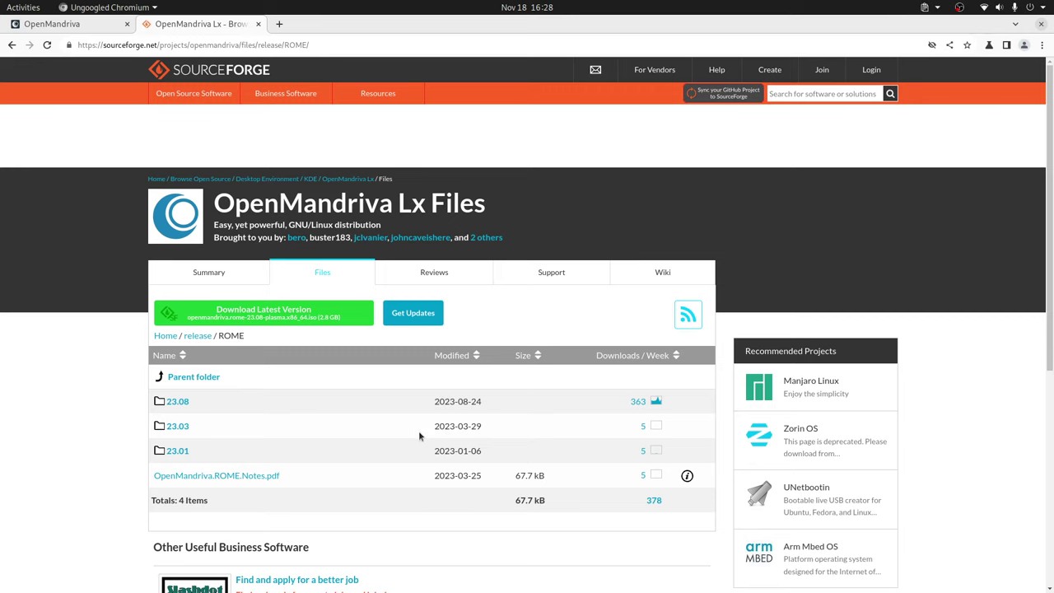
left_click(176, 404)
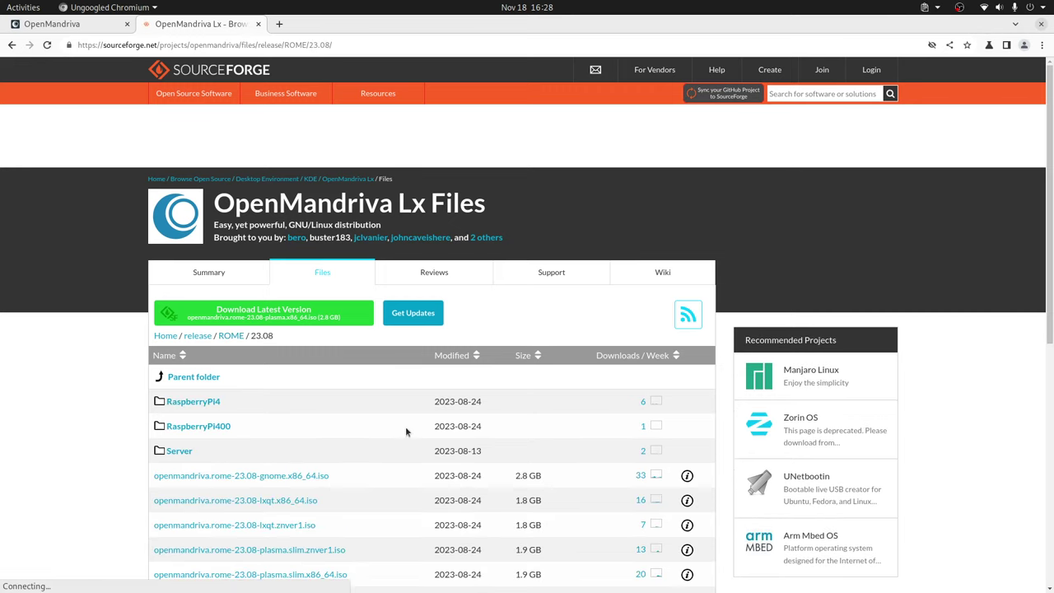
scroll(407, 429, "down", 5)
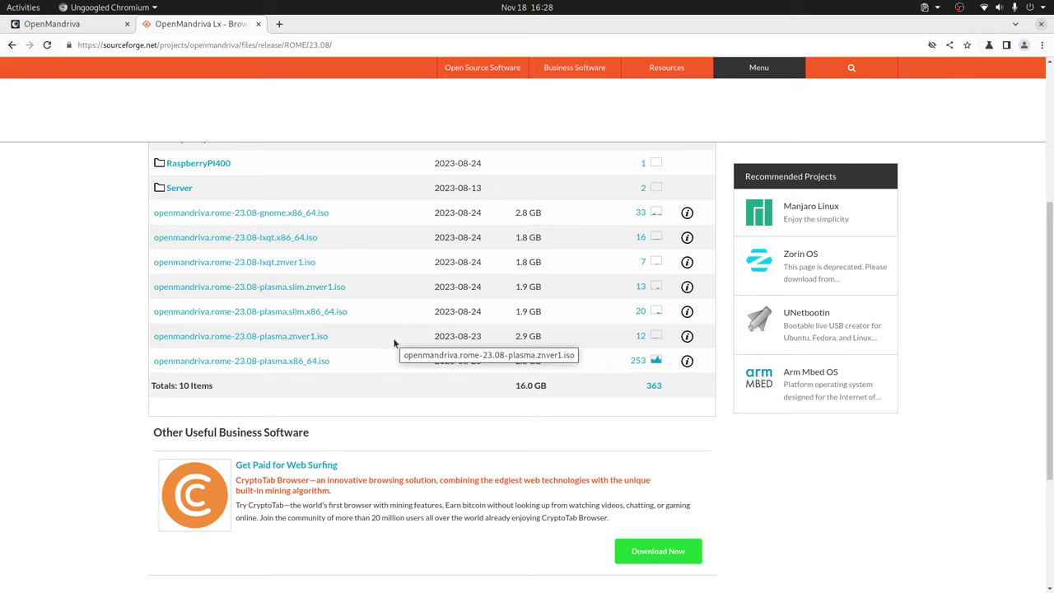
key("alt+Left")
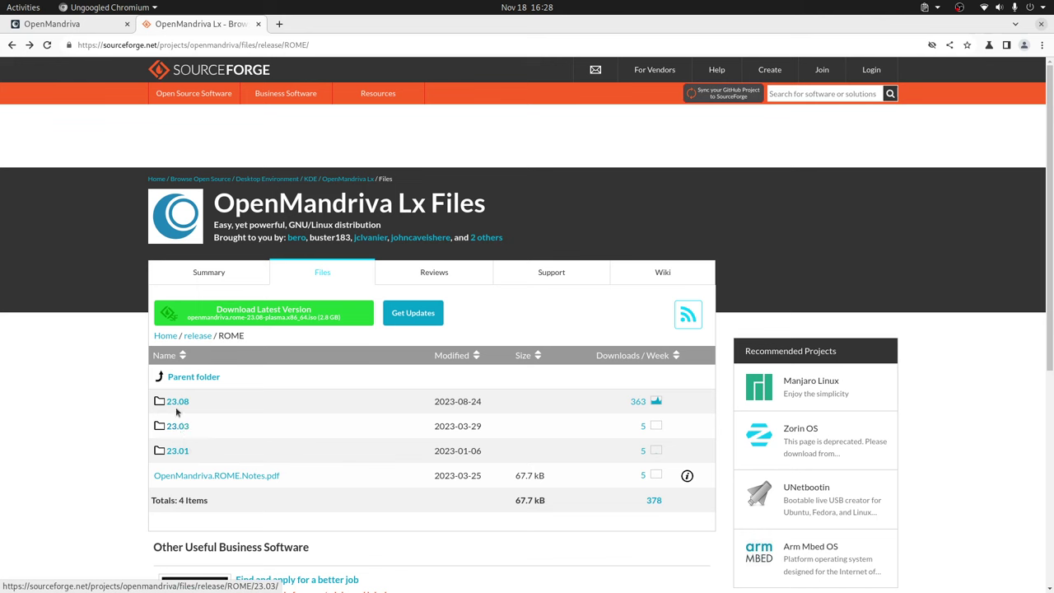
left_click(175, 402)
scroll(422, 385, "down", 3)
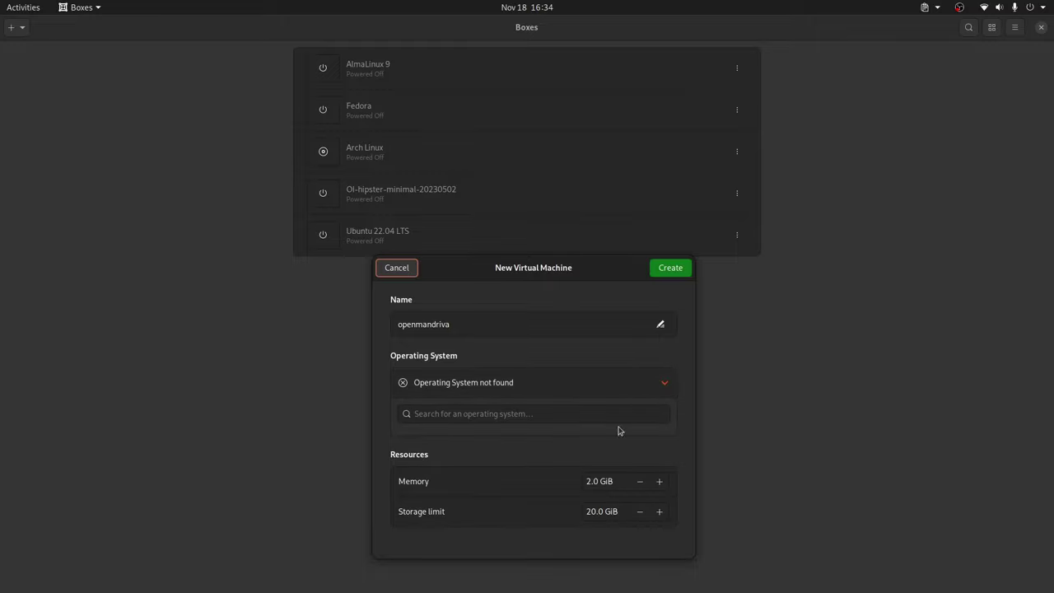
Change memory to 8 GiB and storage limit to 200 GiB, then create the openmandriva VM
left_click_drag(588, 483, 573, 485)
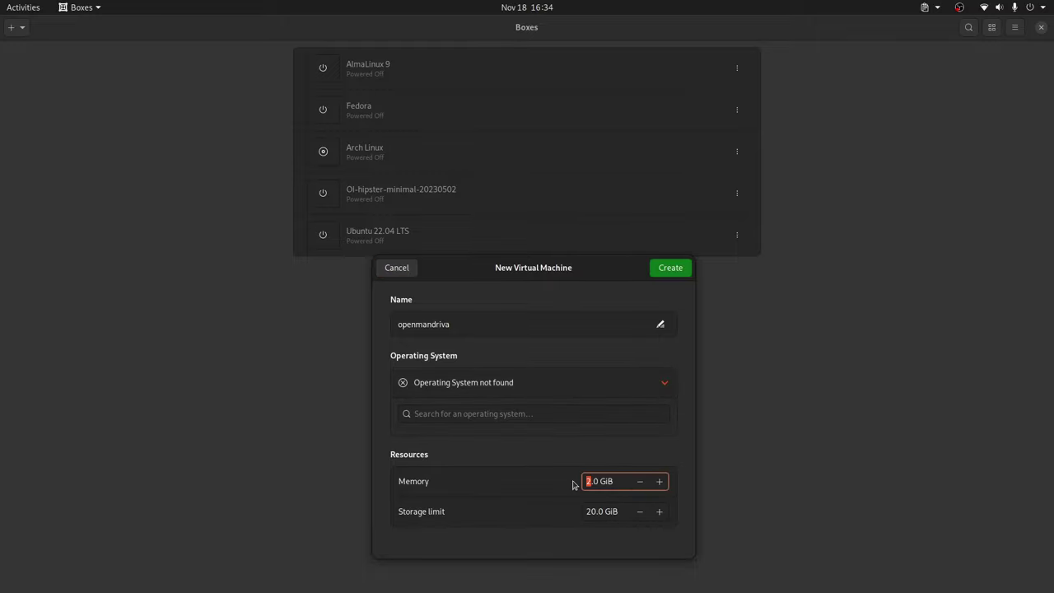
type("8")
left_click(593, 510)
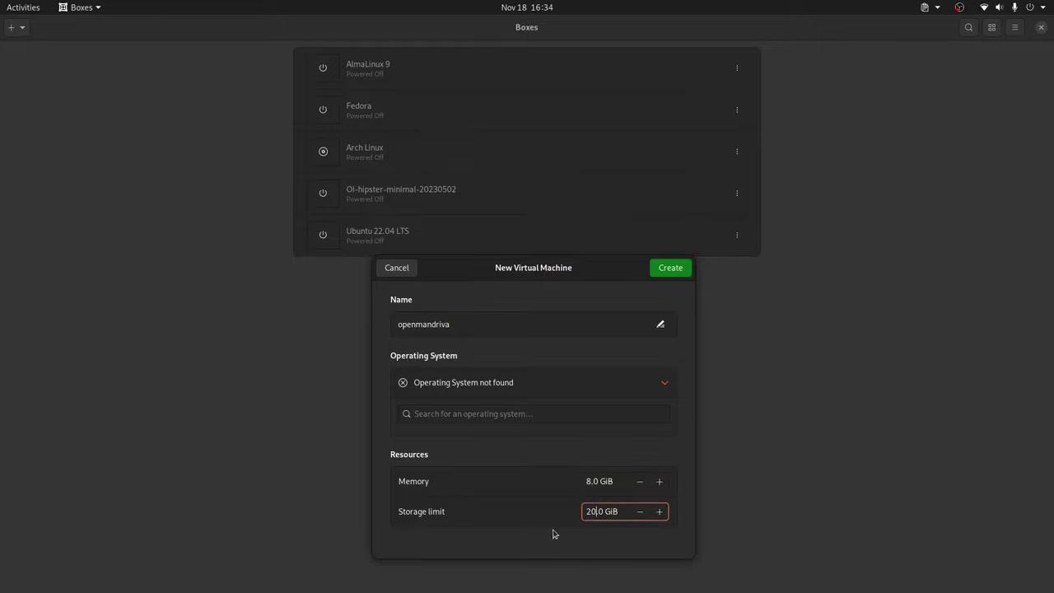
type("0")
left_click(671, 268)
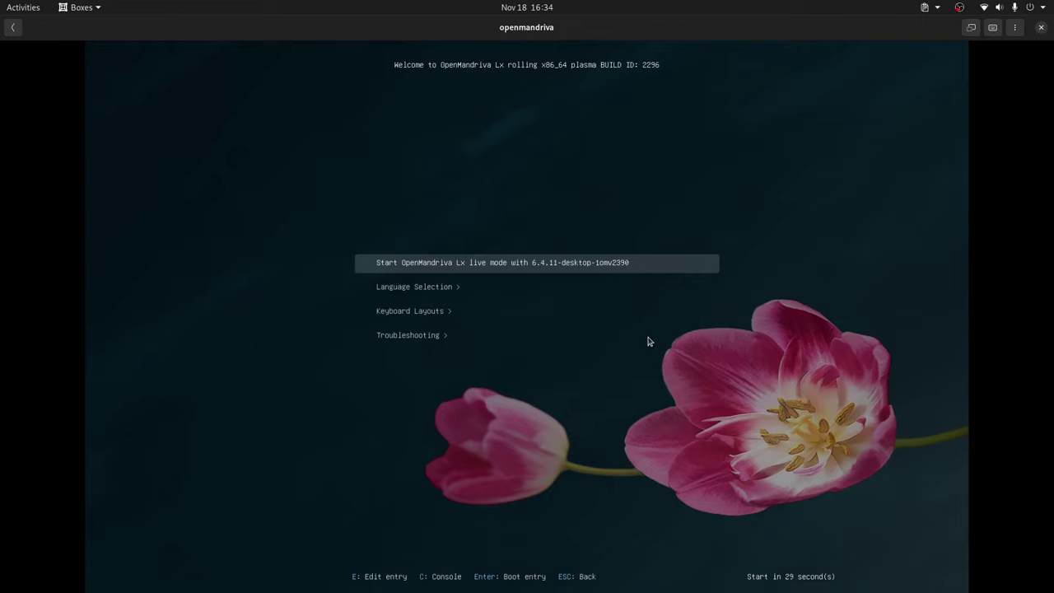
Halt the boot countdown, browse the menu entries, and boot 'Start OpenMandriva Lx live mode'
key("Down")
key("Up")
key("Down")
key("Down")
key("Up")
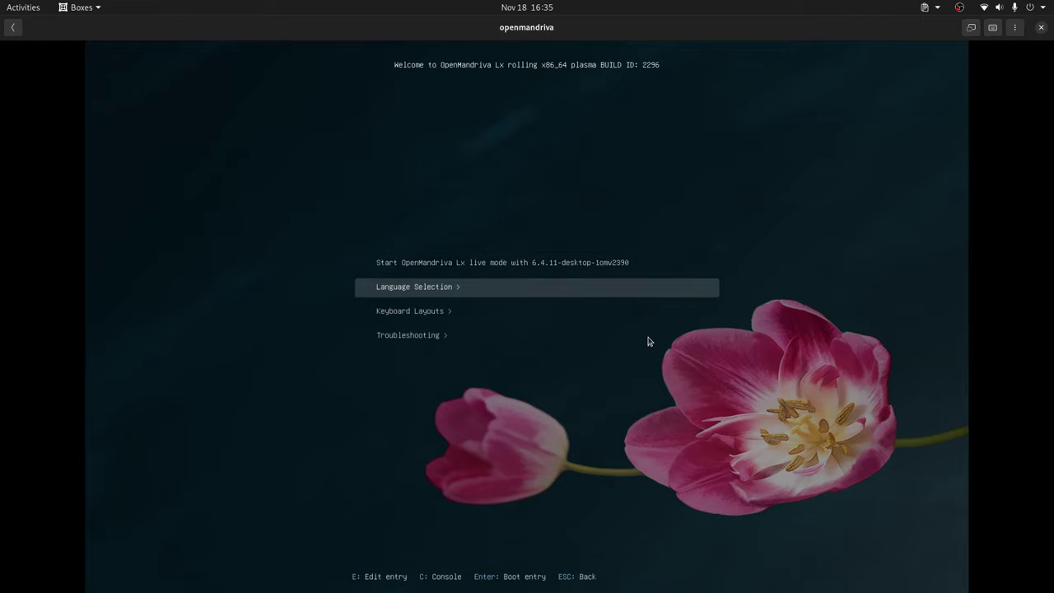
key("Down")
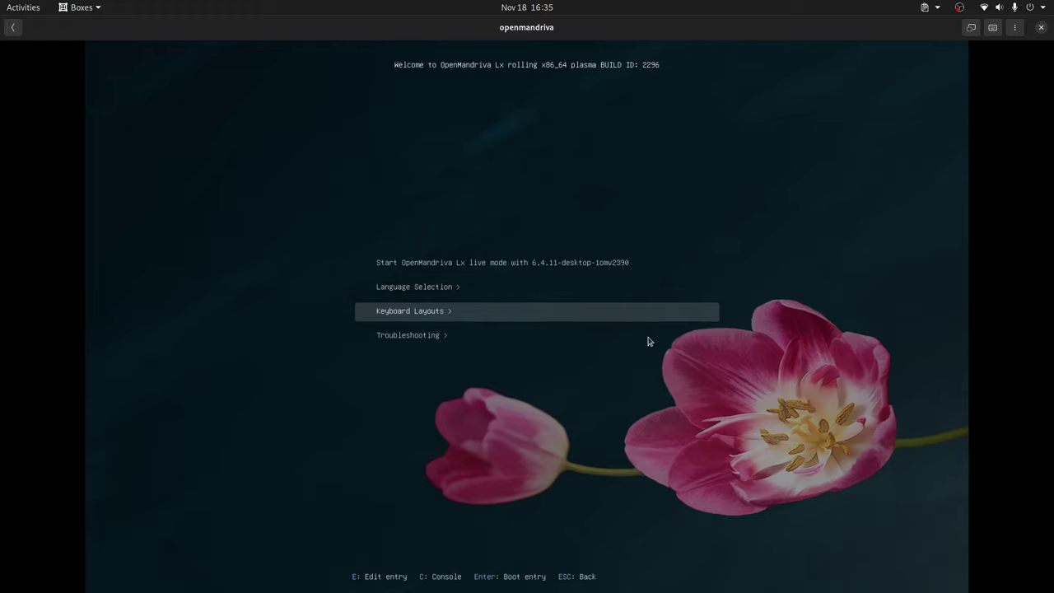
key("Up")
key("Up")
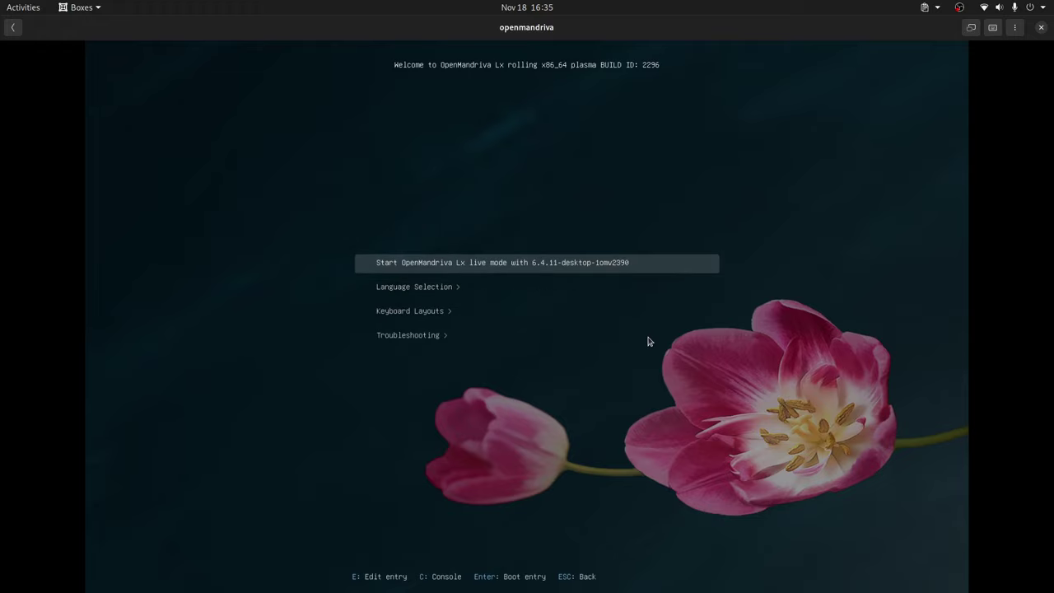
key("Return")
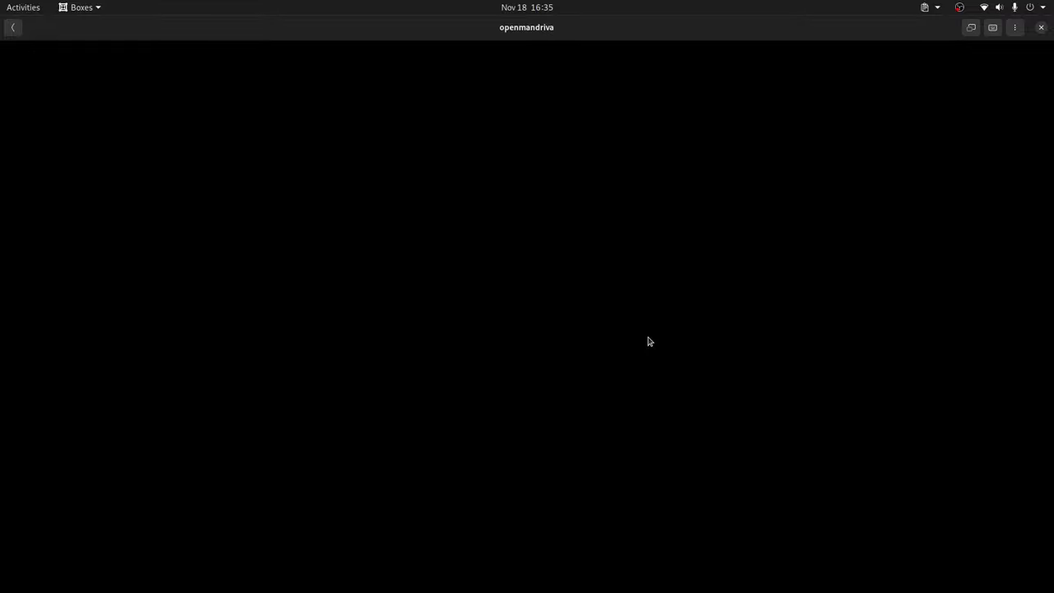
Switch the virtual machine view to full screen
left_click(972, 29)
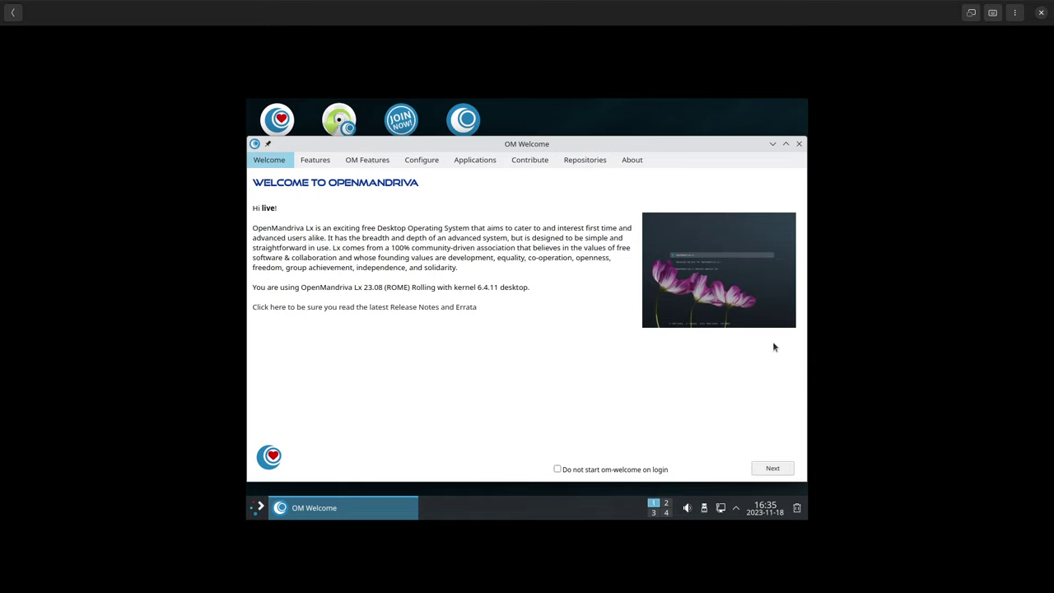
Step through the OM Welcome pages from Features to About, then close the welcome window
left_click(773, 468)
left_click(766, 470)
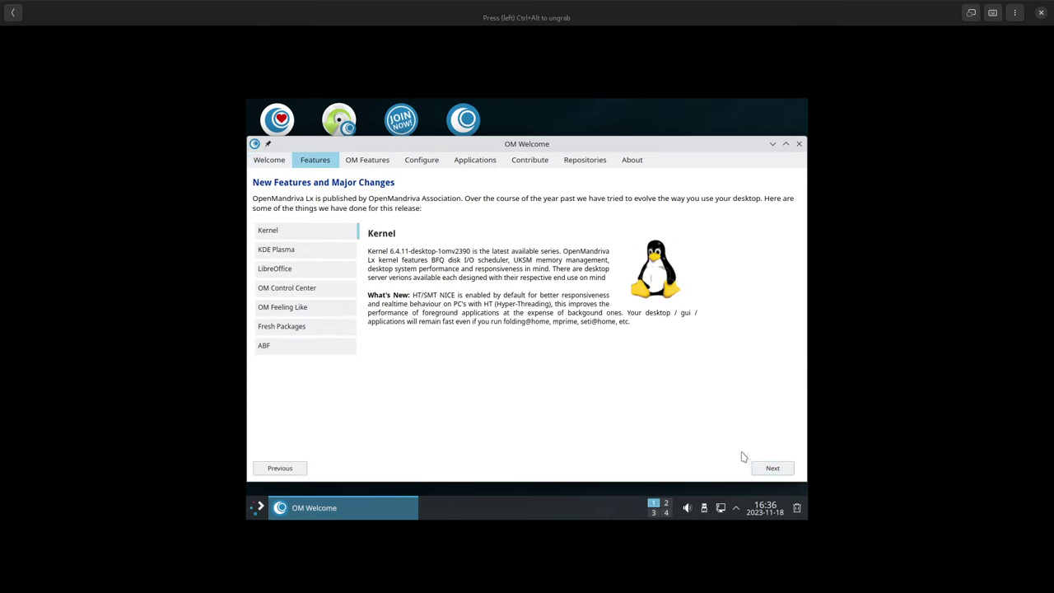
left_click(772, 469)
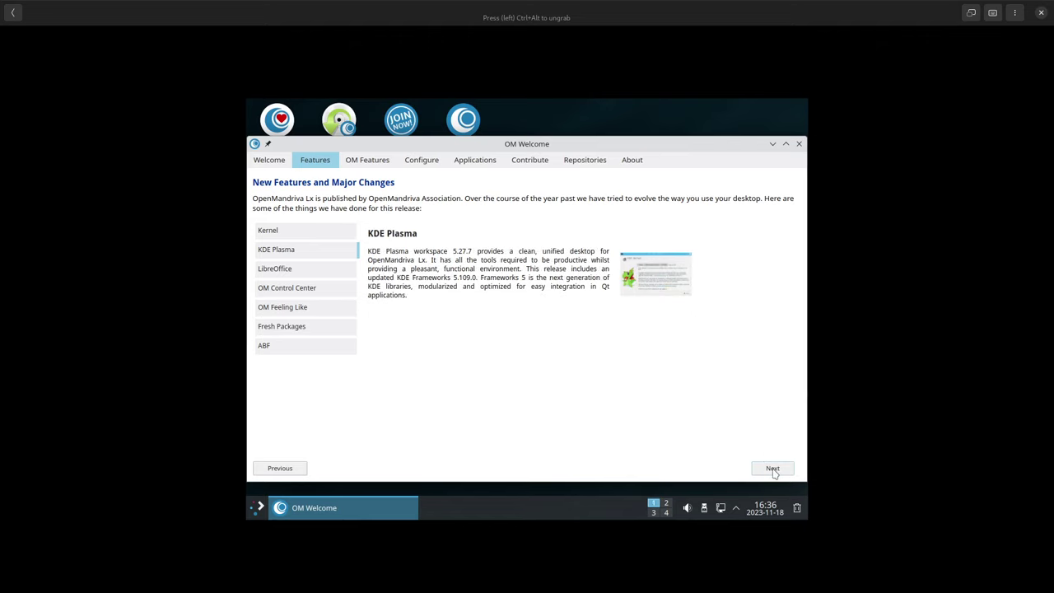
left_click(772, 469)
left_click(773, 469)
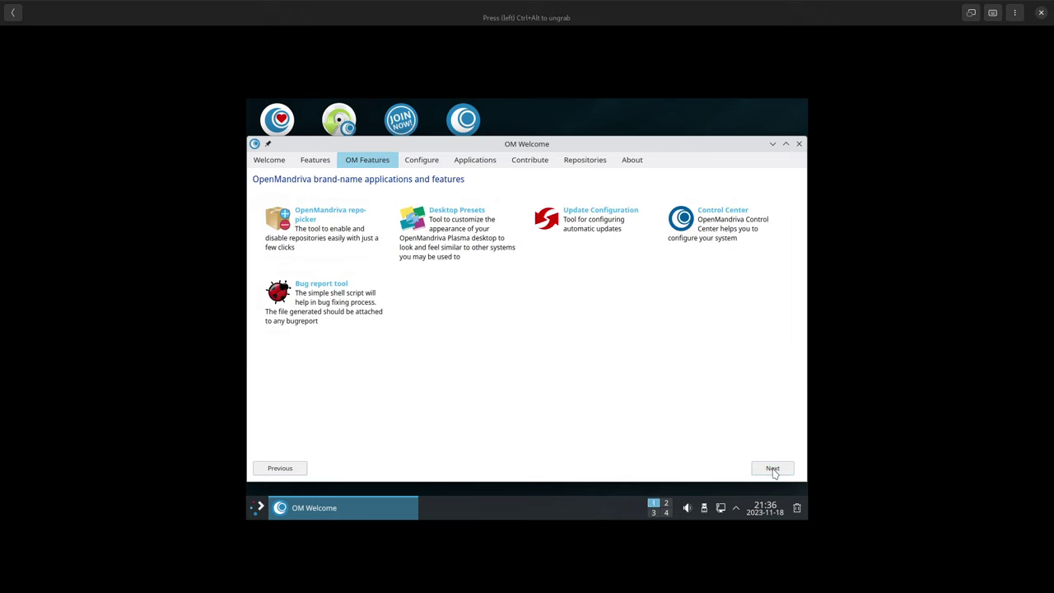
left_click(772, 469)
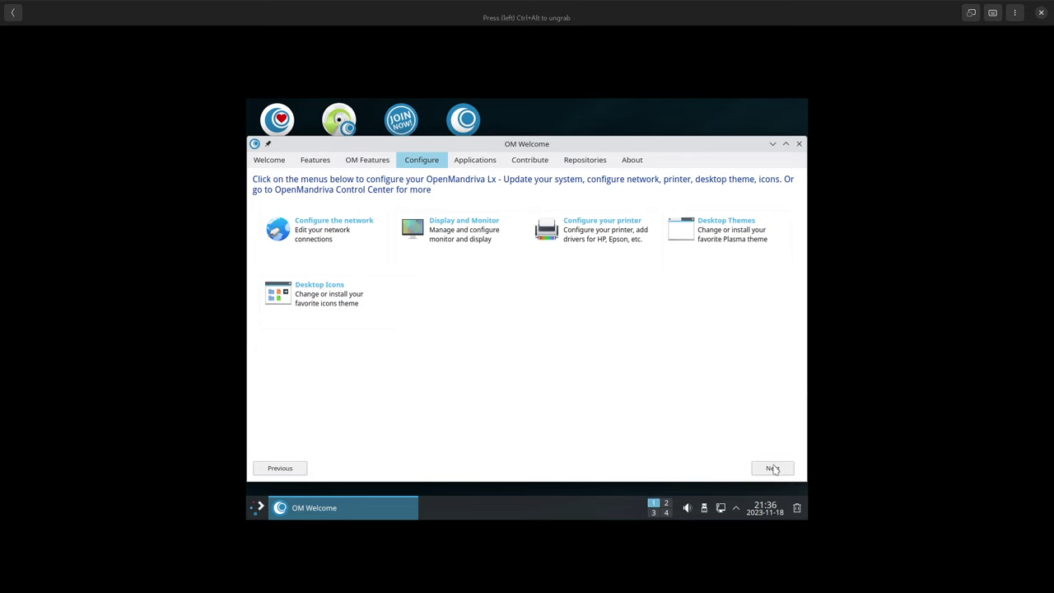
left_click(773, 469)
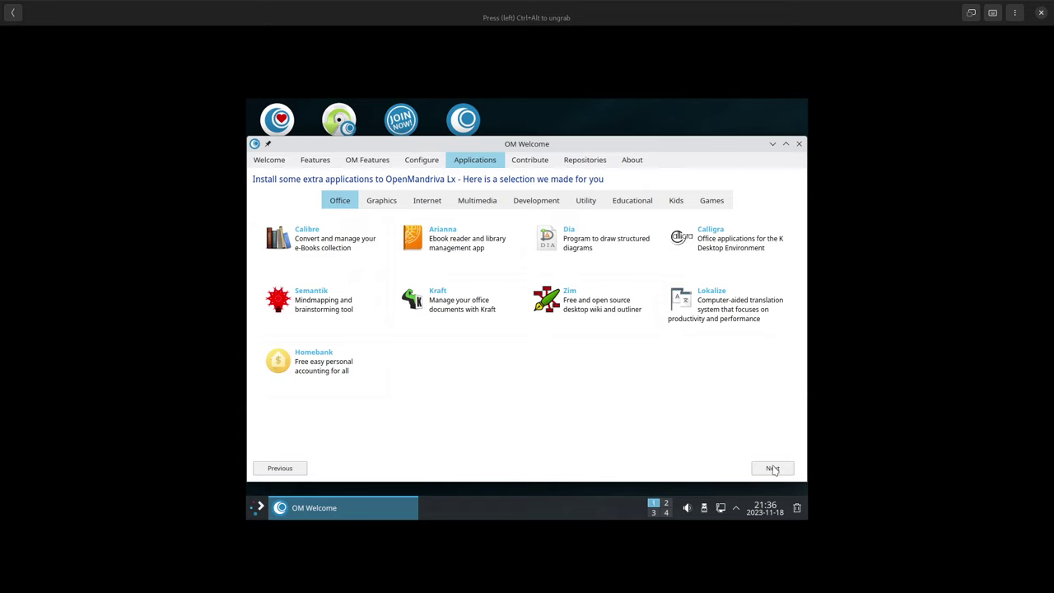
left_click(773, 469)
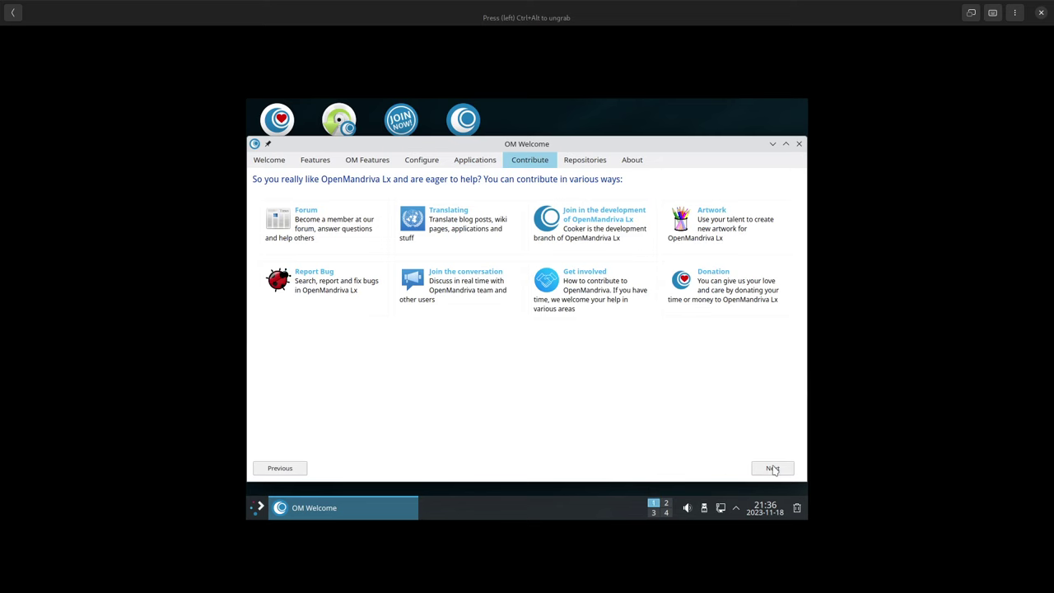
left_click(773, 469)
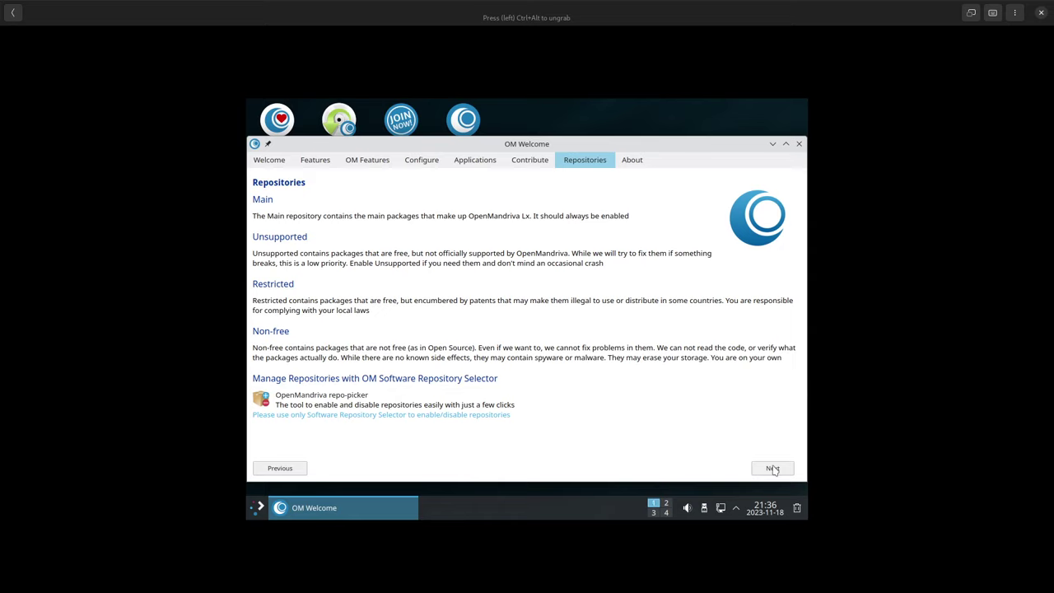
left_click(772, 468)
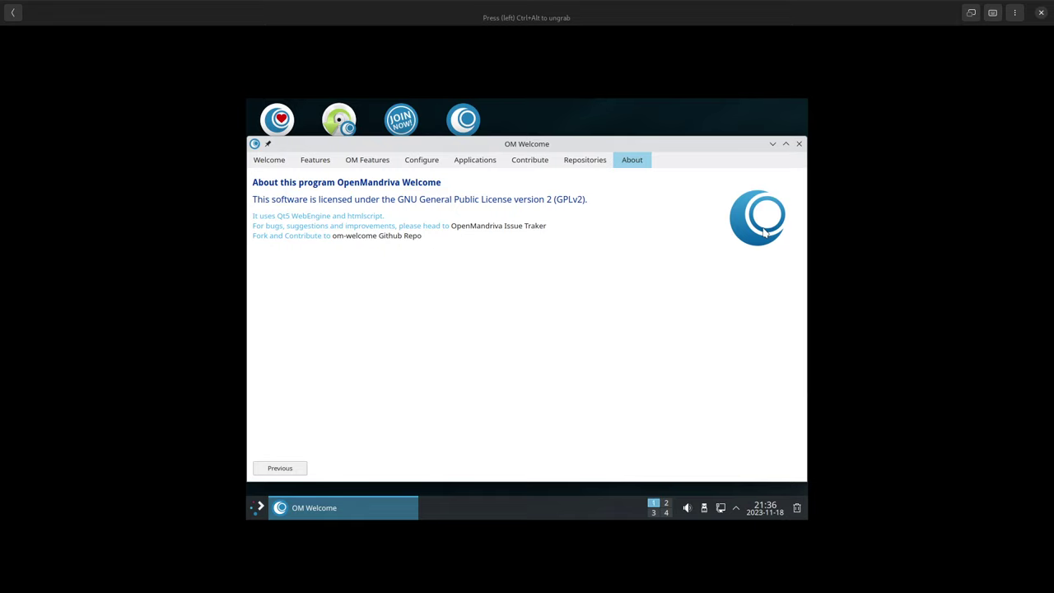
left_click(799, 144)
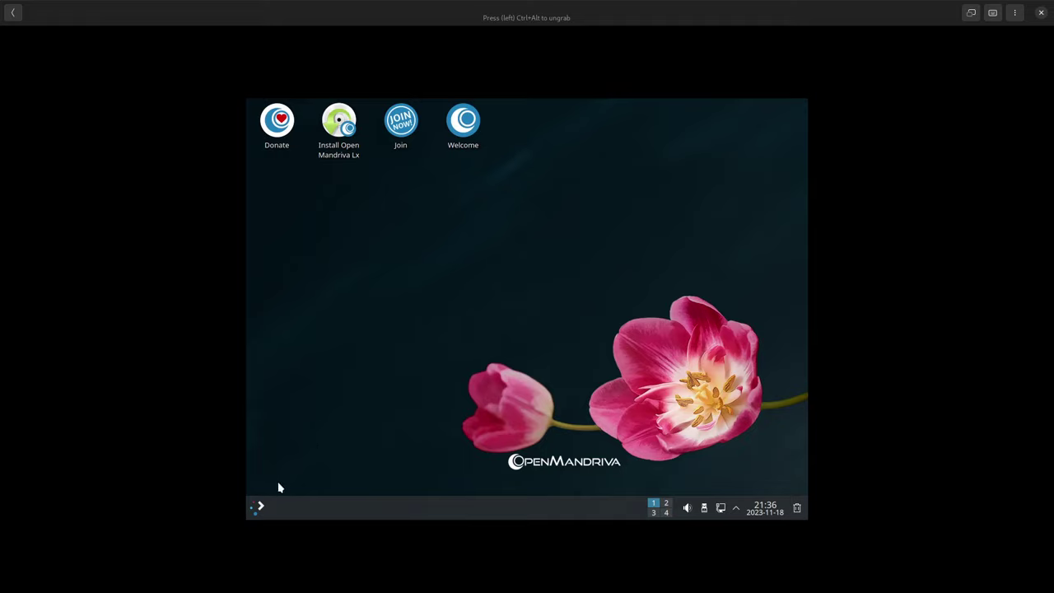
Open the guest's application launcher and reveal OpenMandriva Control Center and System Settings under Settings
left_click(256, 508)
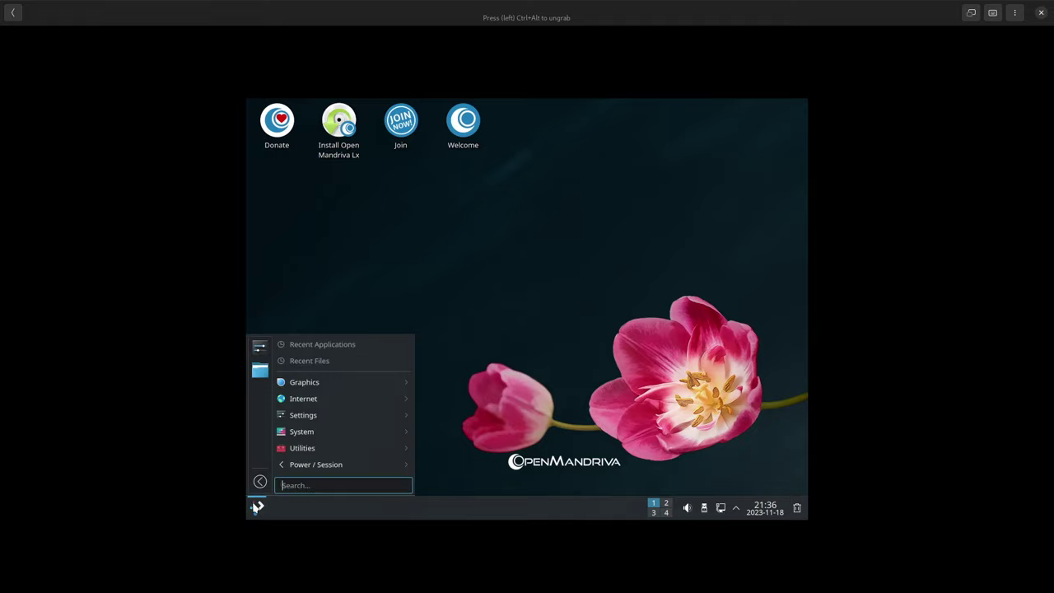
mouse_move(282, 467)
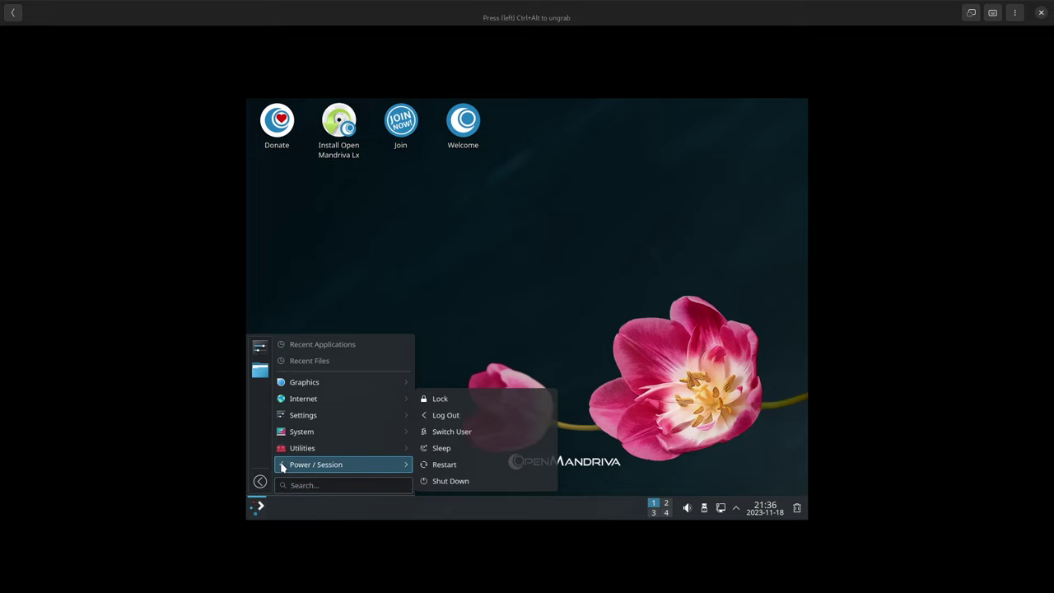
mouse_move(300, 436)
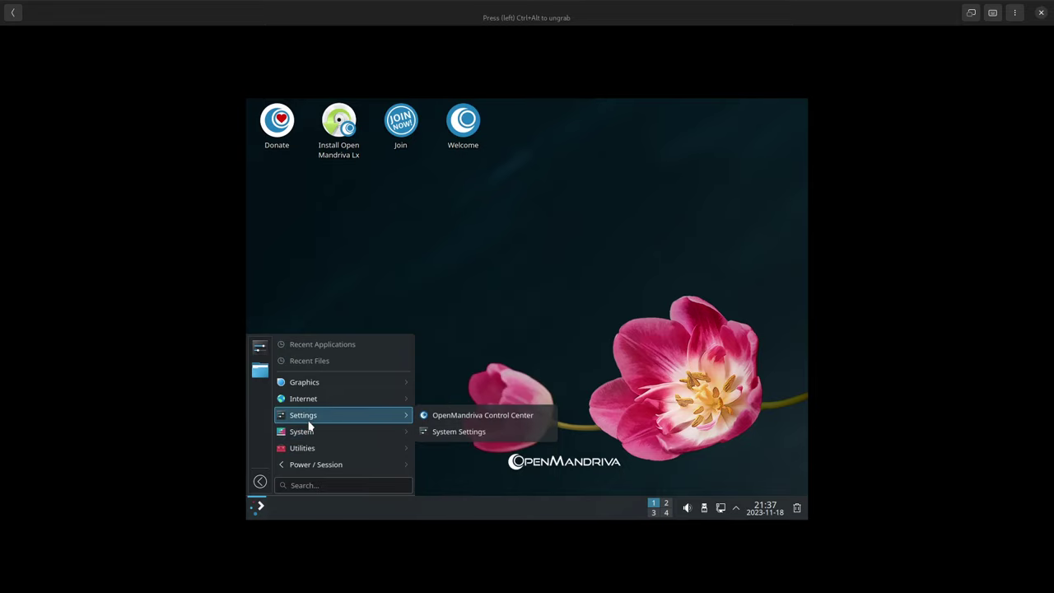
Set the guest display resolution to 1920x1080 (16:9) in Display Settings and apply it
left_click(453, 432)
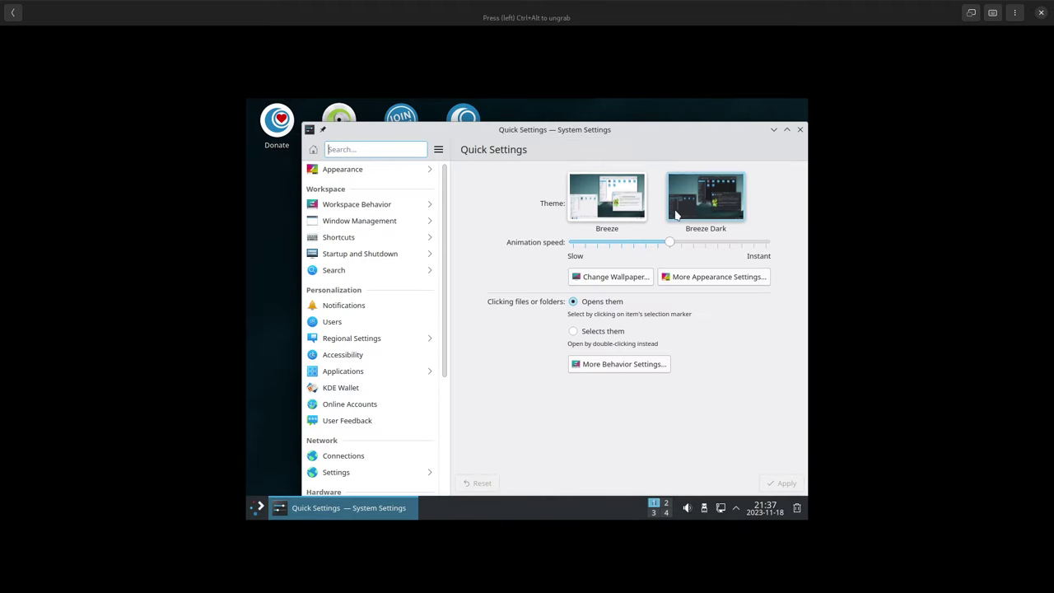
left_click(800, 130)
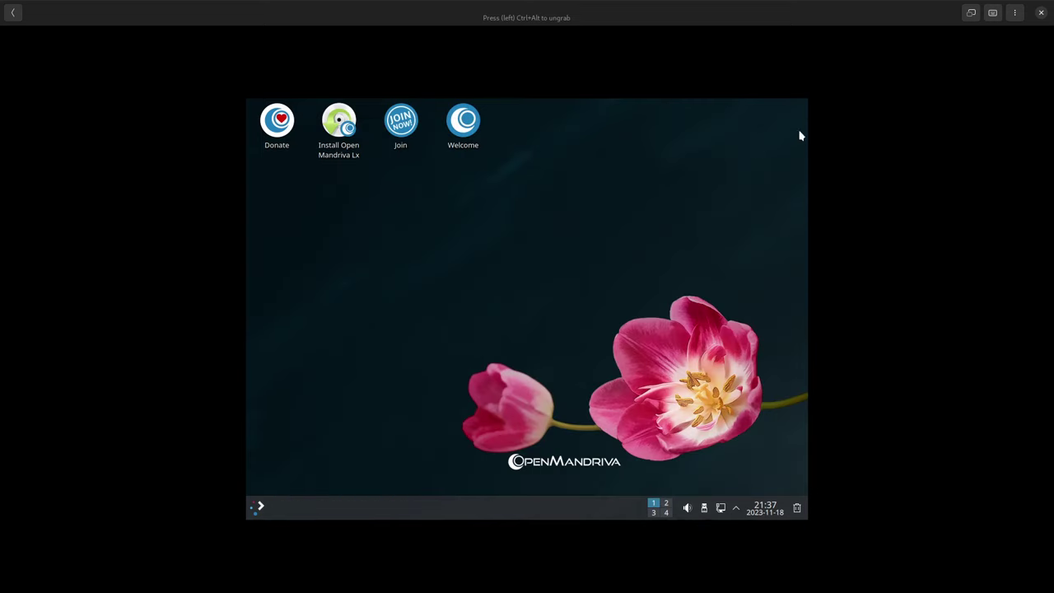
right_click(684, 156)
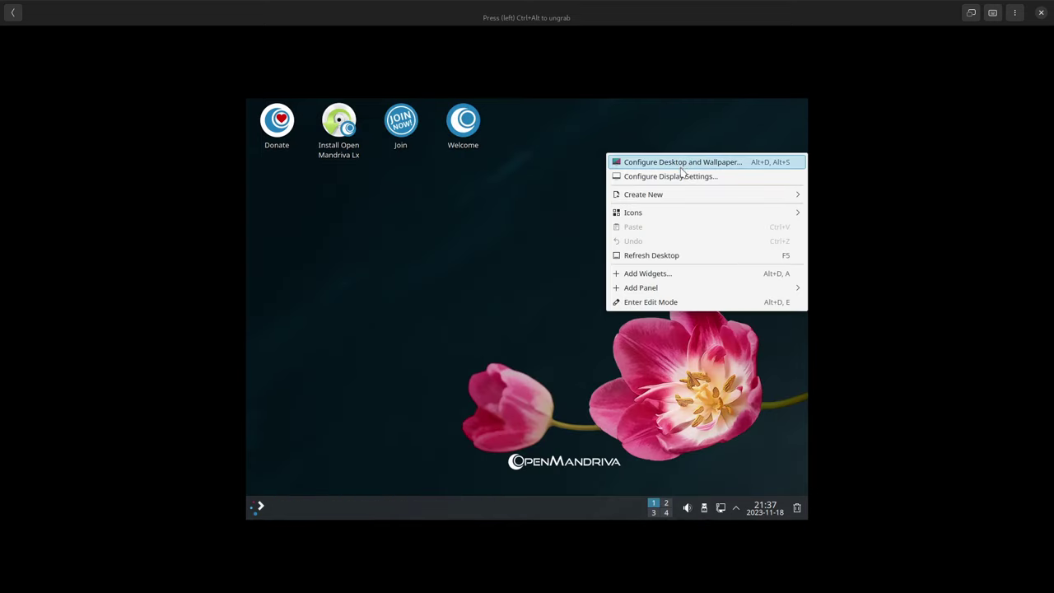
left_click(684, 176)
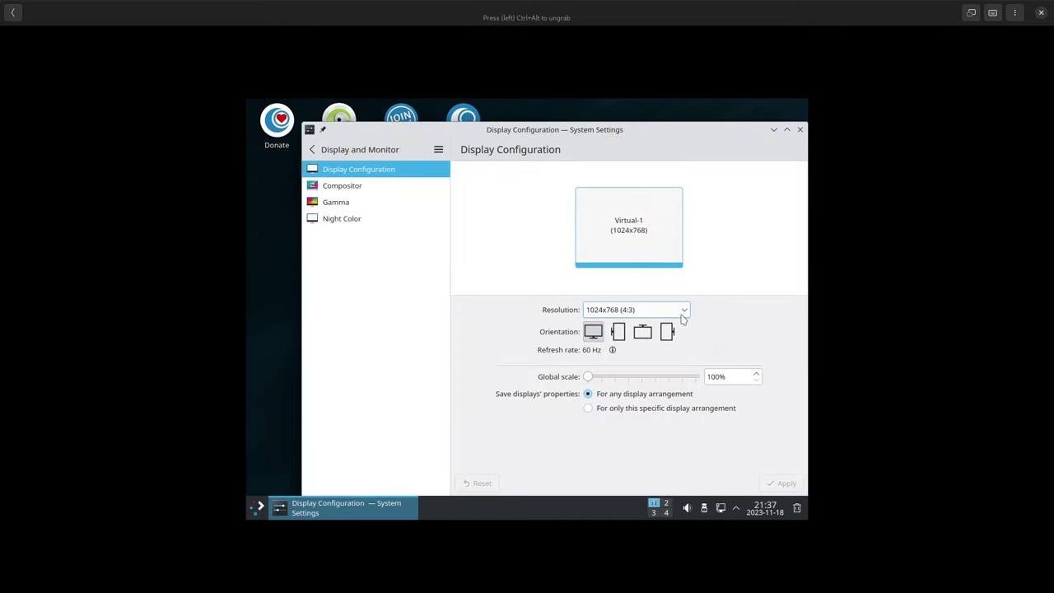
left_click(683, 312)
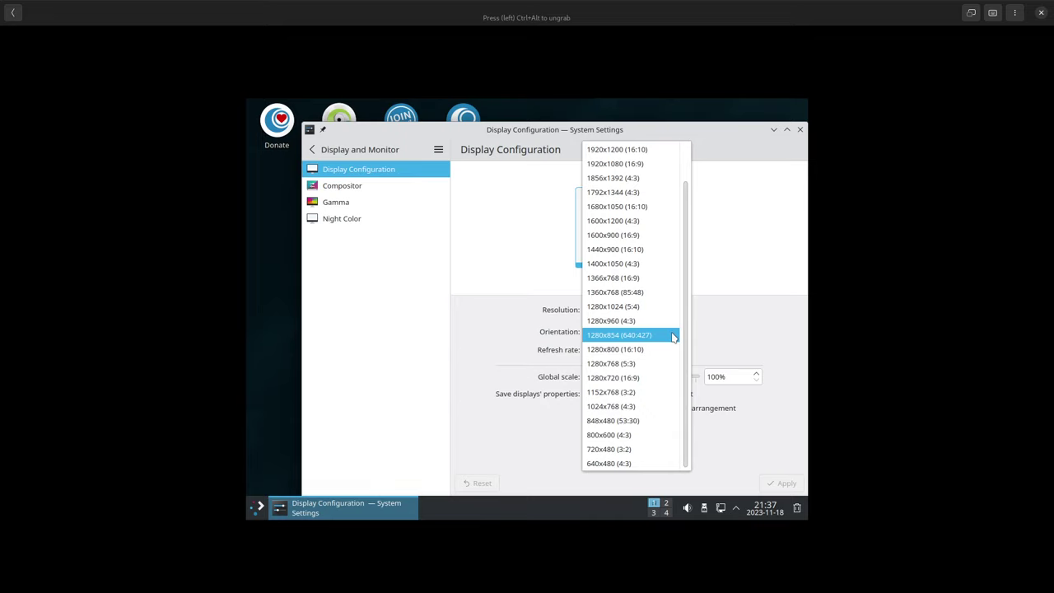
scroll(673, 336, "up", 1)
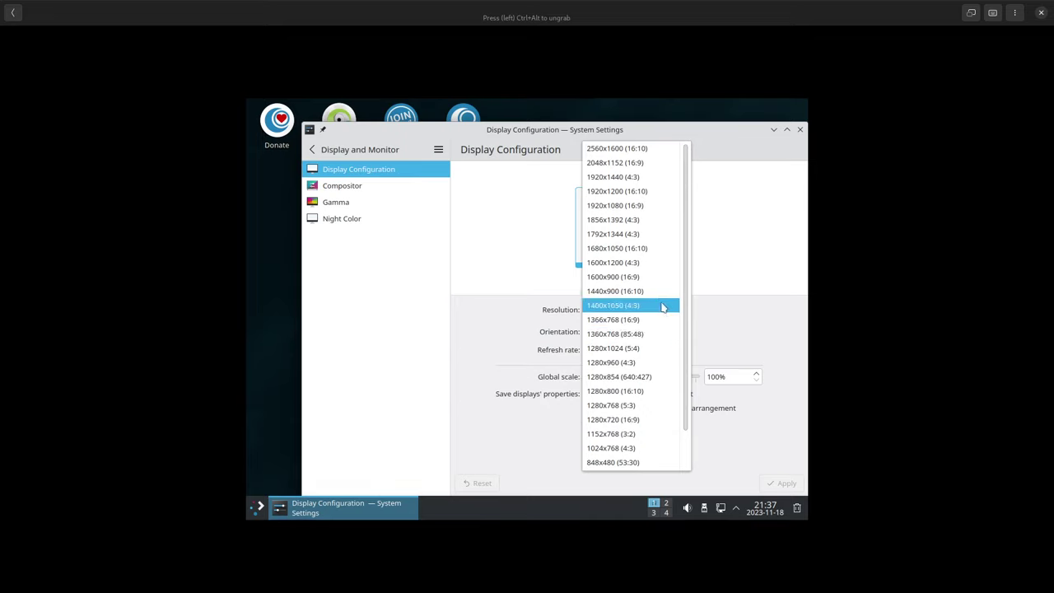
left_click(639, 207)
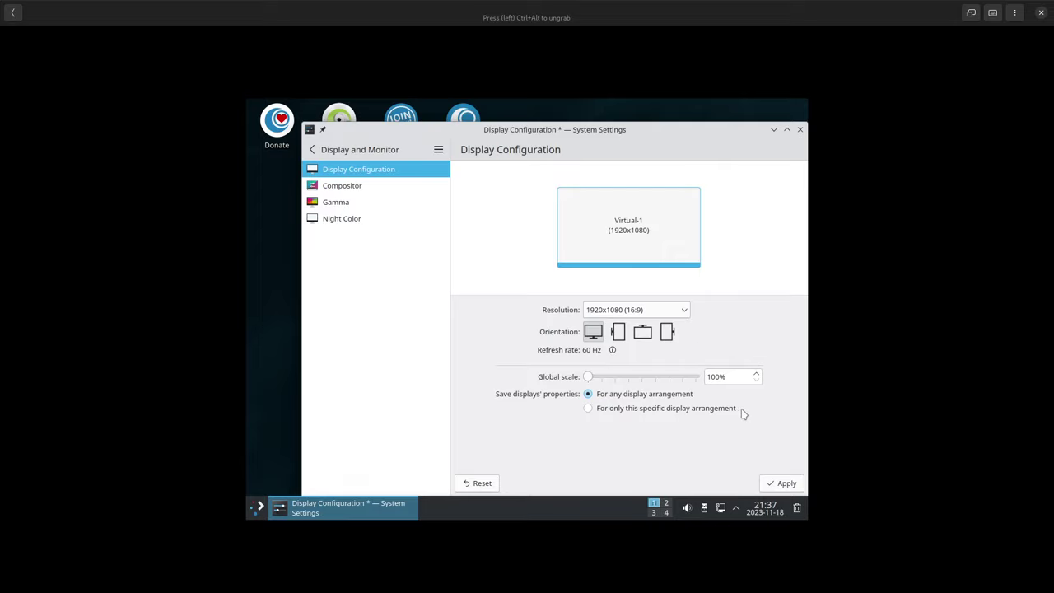
left_click(780, 483)
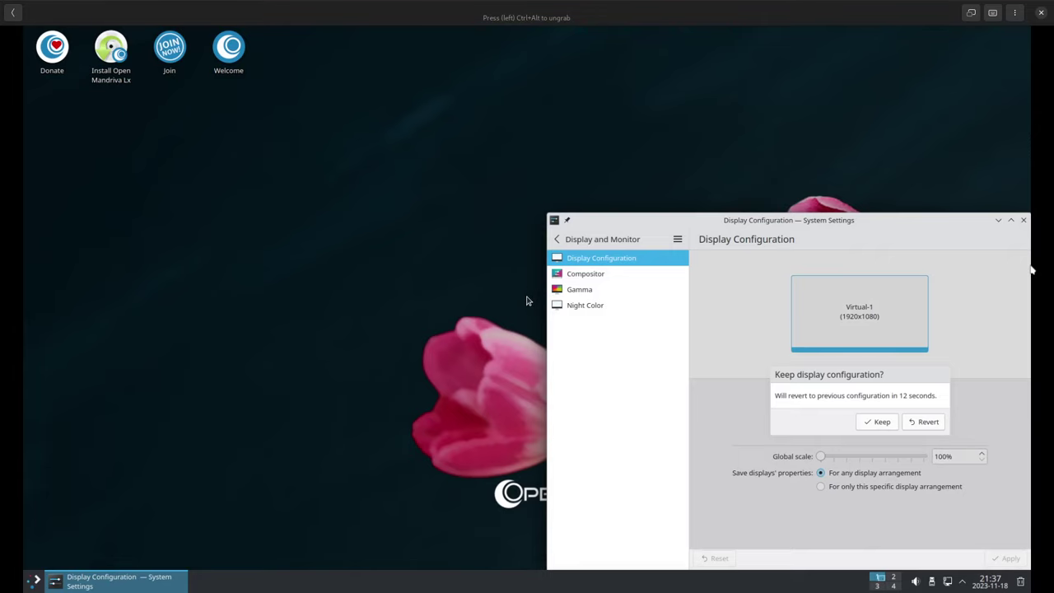
left_click(1023, 220)
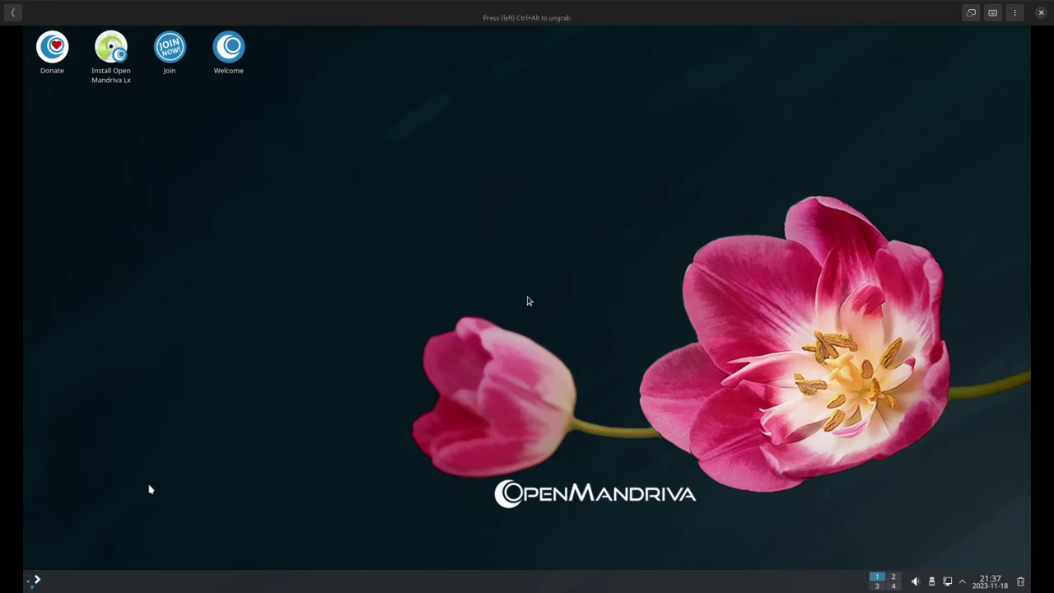
Launch System Settings and search 'mouse' to open the Mouse settings page
left_click(36, 581)
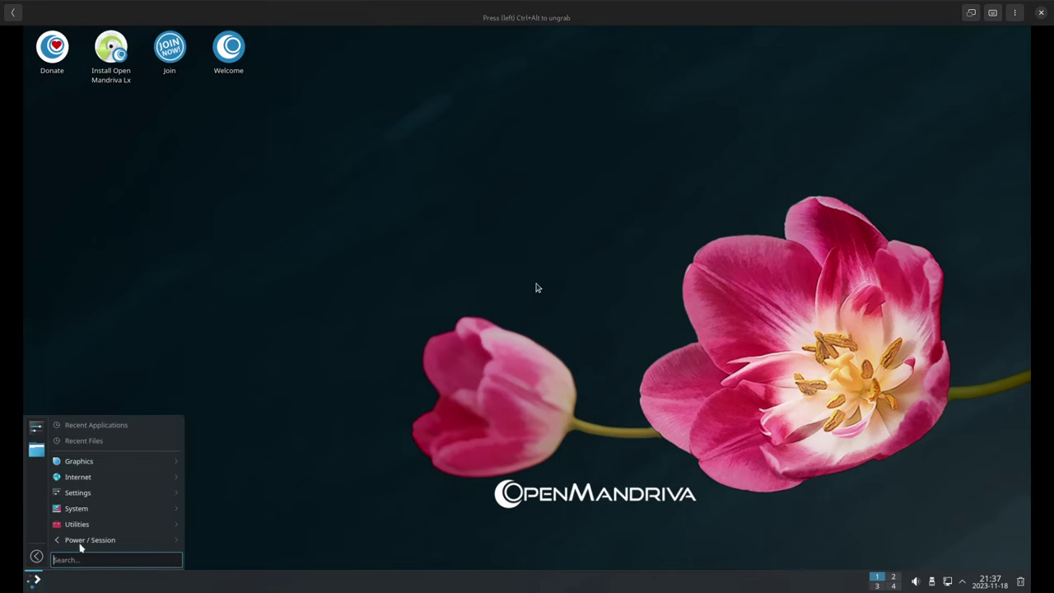
mouse_move(126, 493)
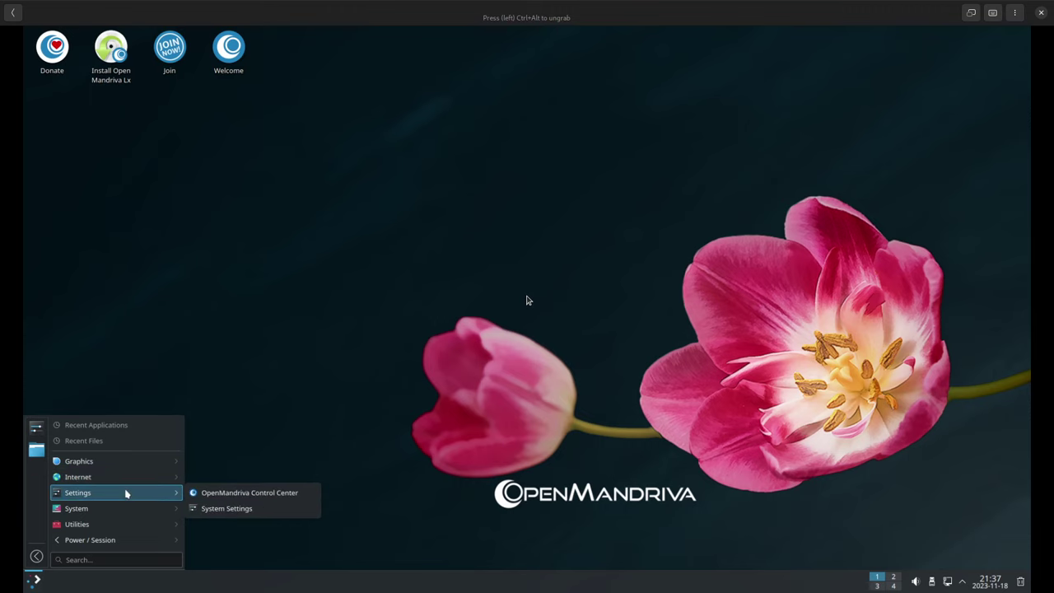
left_click(207, 508)
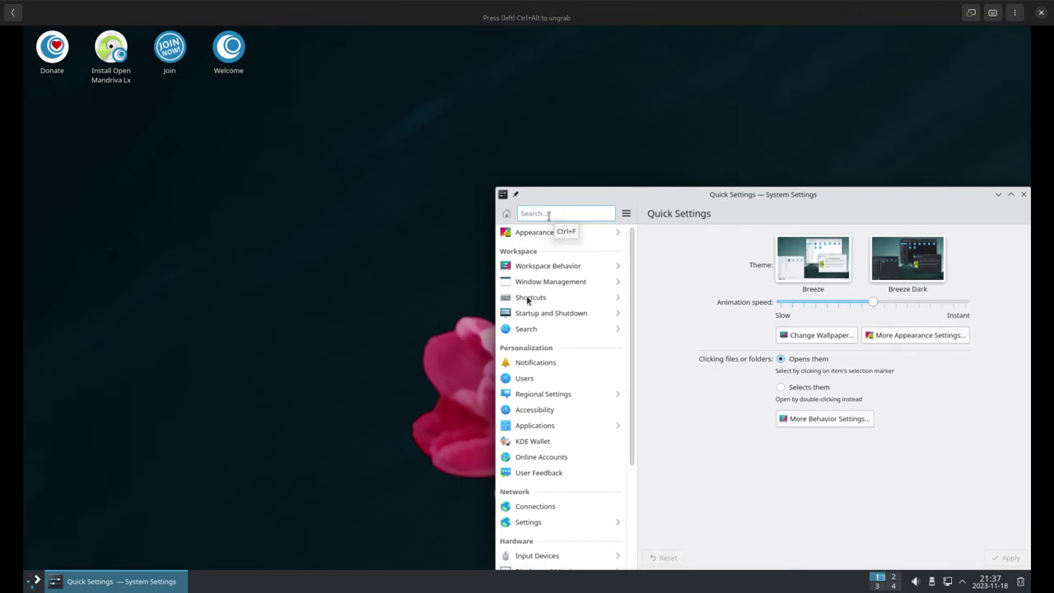
type("mouse")
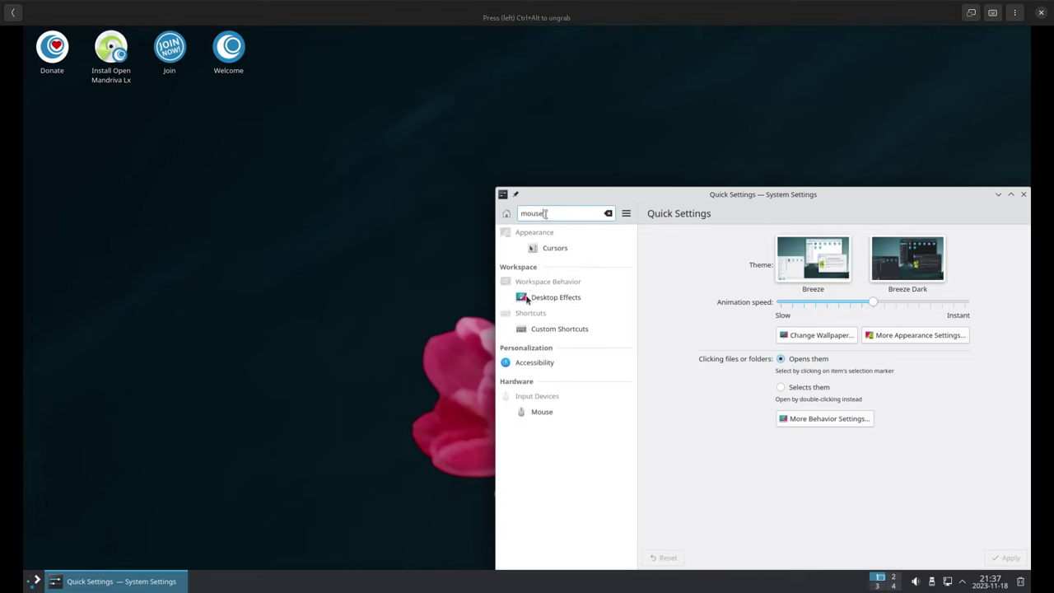
left_click(565, 412)
Choose the Adaptive acceleration profile, raise the pointer speed twice, and apply the changes
left_click_drag(722, 194, 477, 88)
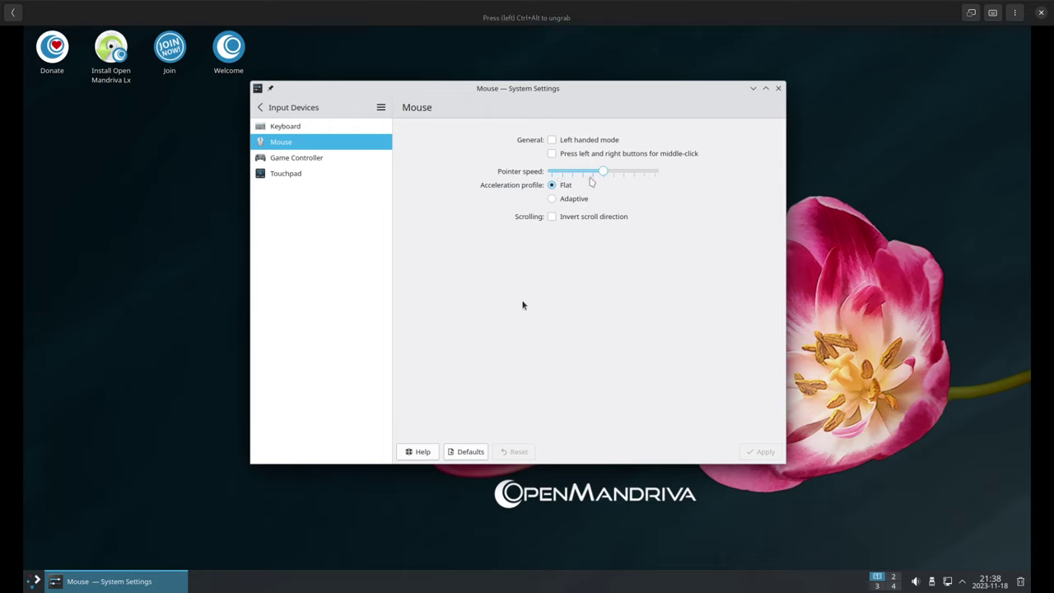
left_click(577, 199)
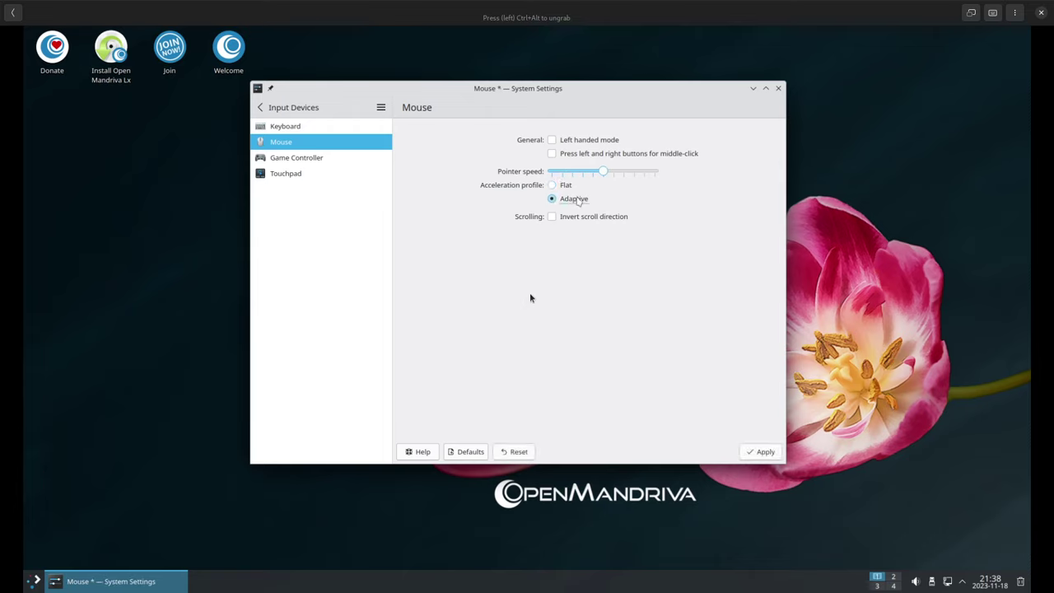
left_click(626, 171)
left_click(765, 452)
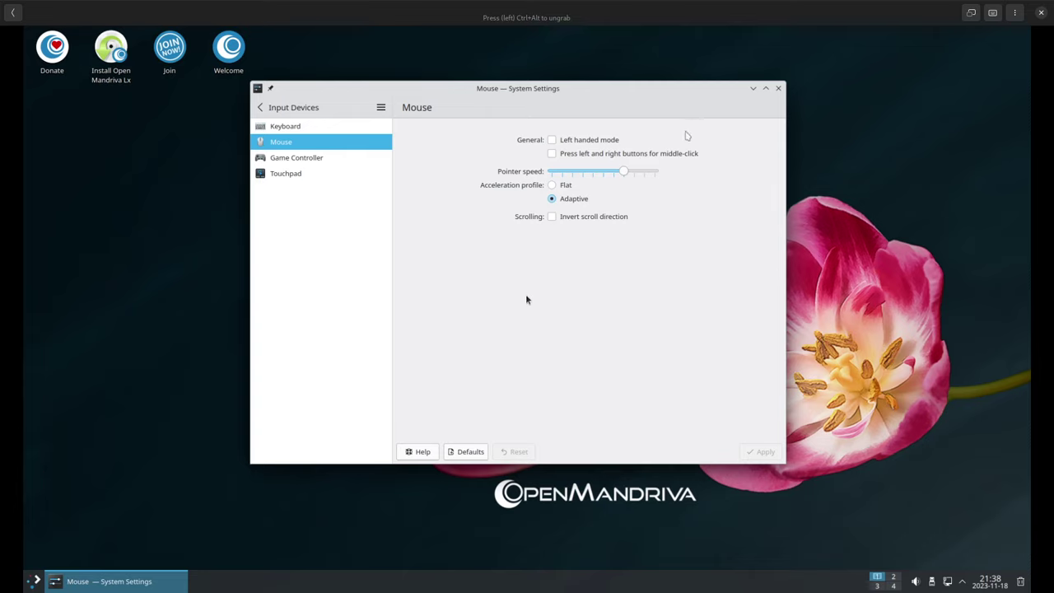
left_click(637, 174)
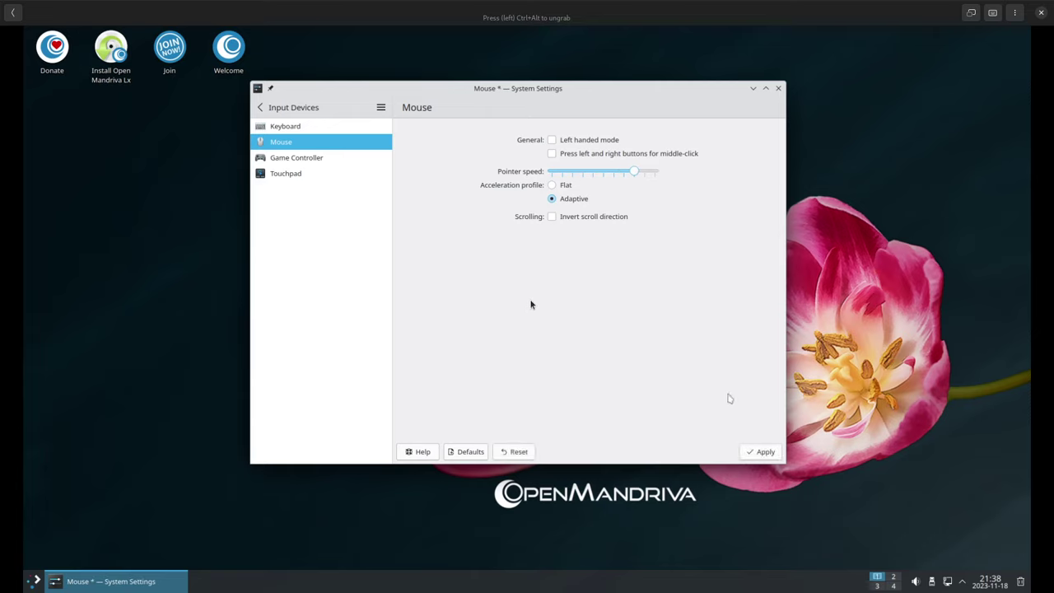
left_click(759, 451)
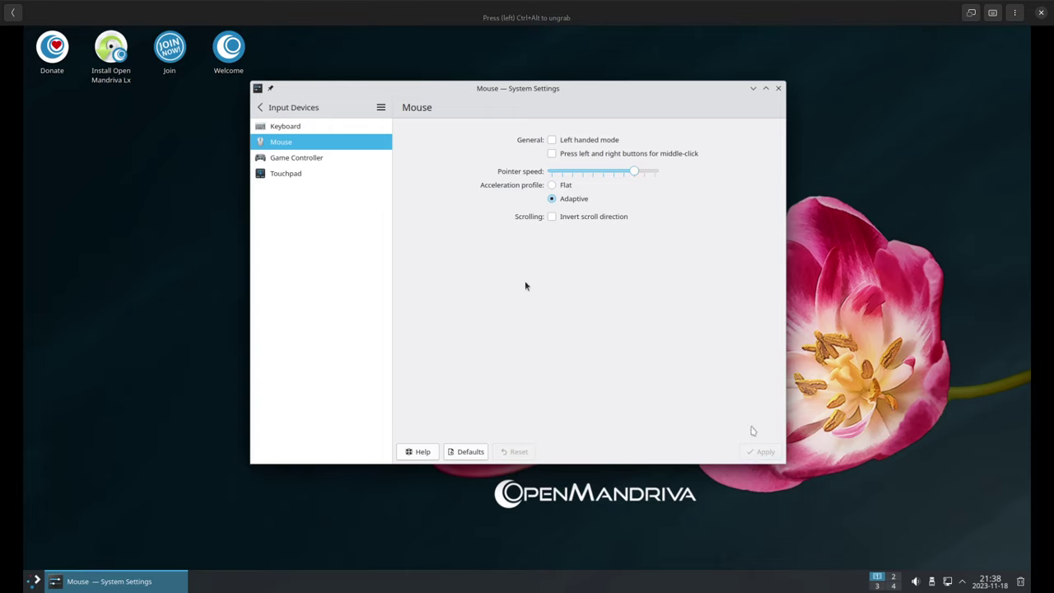
left_click(778, 89)
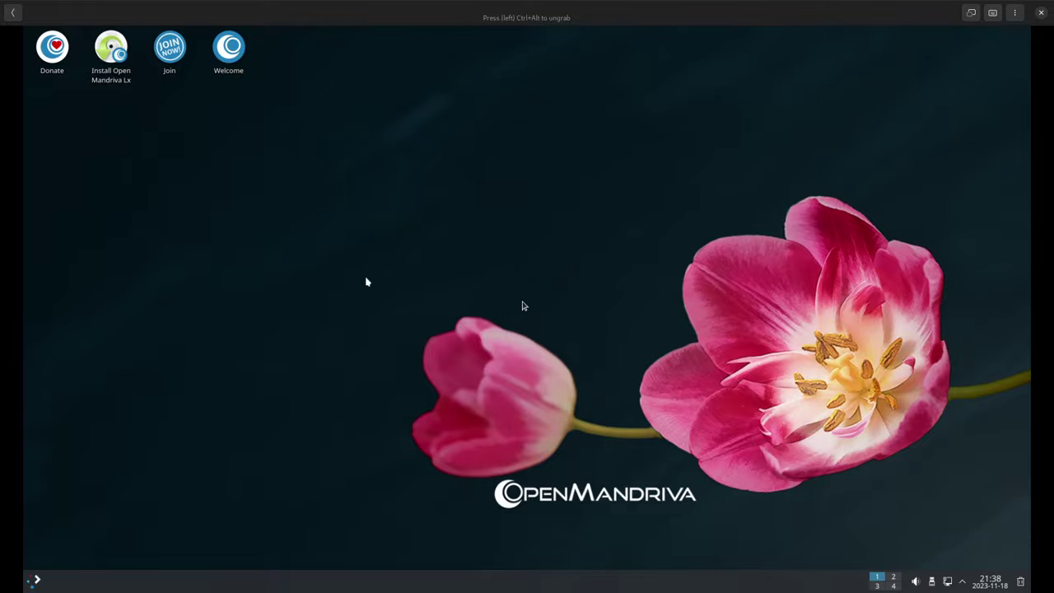
key("super")
key("super")
left_click(37, 579)
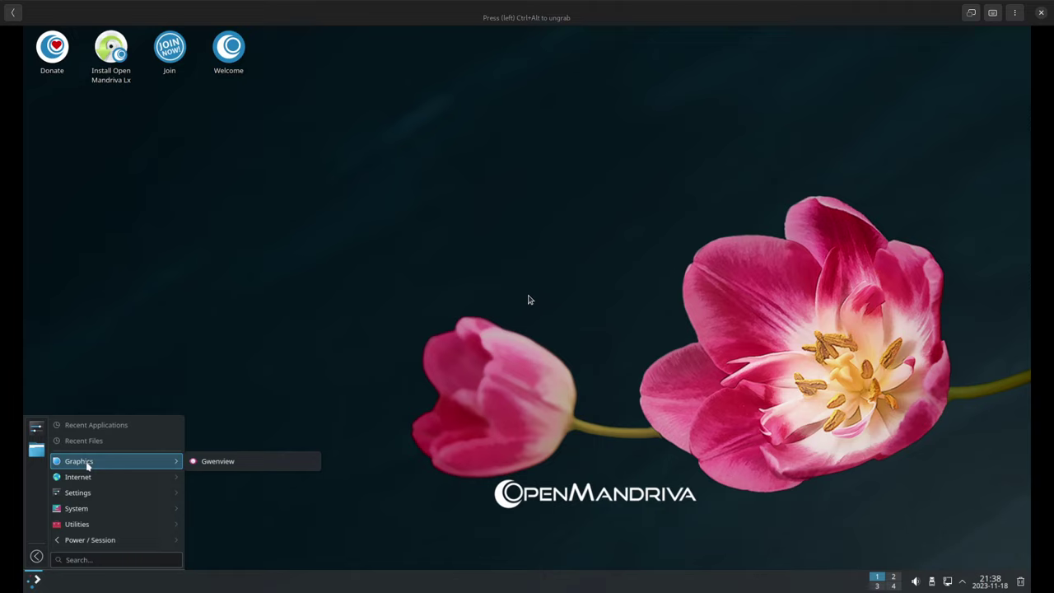
left_click(306, 354)
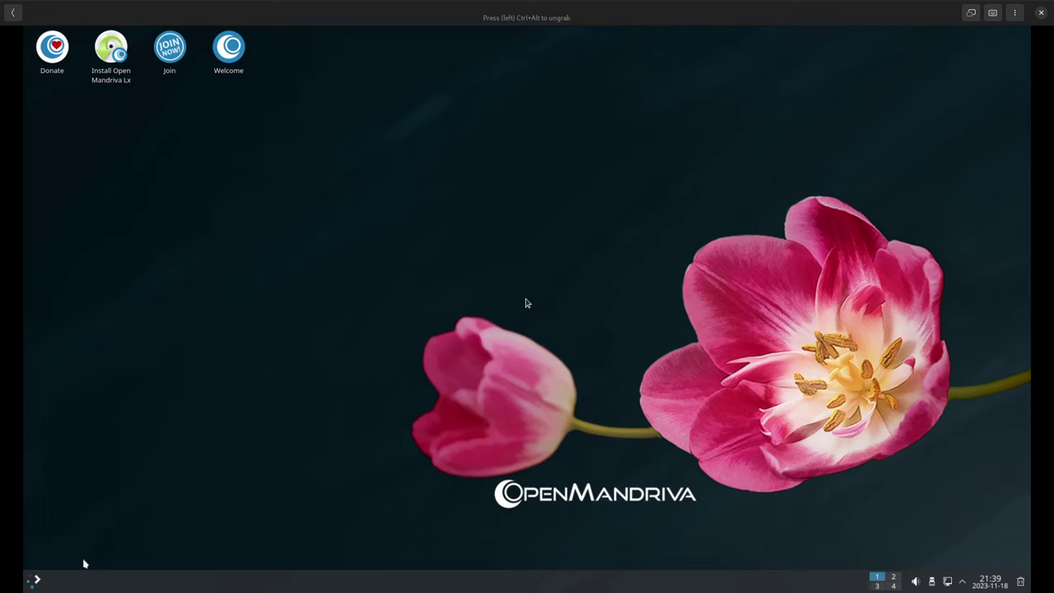
left_click(37, 579)
mouse_move(101, 465)
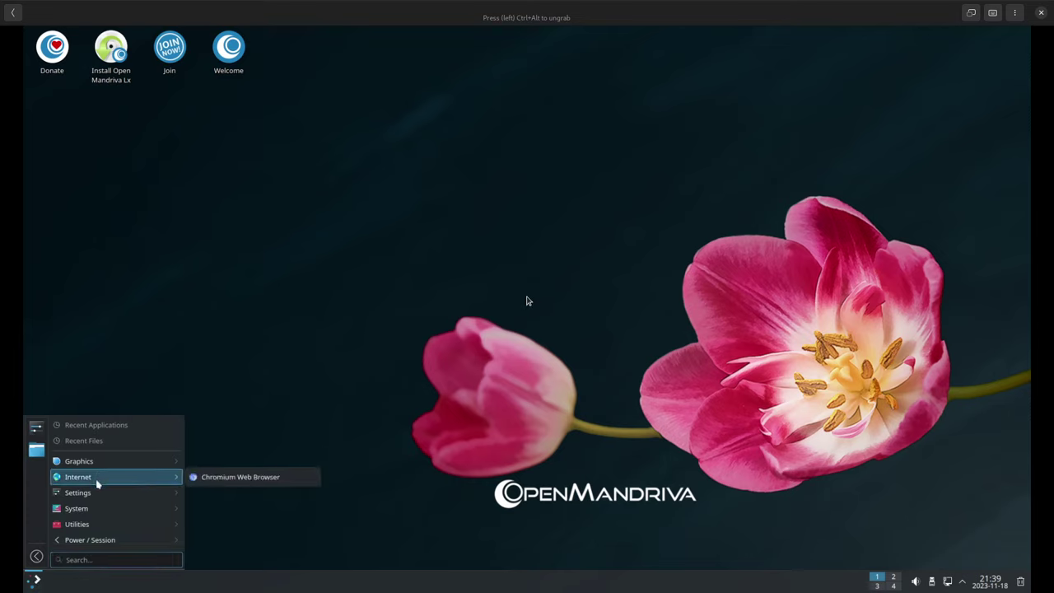
mouse_move(99, 496)
mouse_move(94, 516)
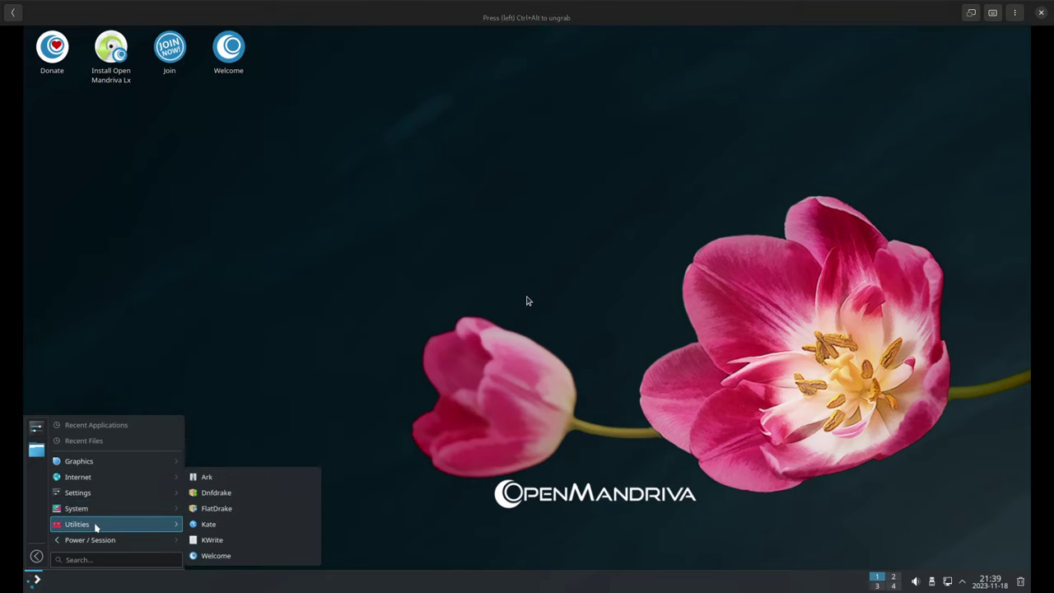
mouse_move(104, 544)
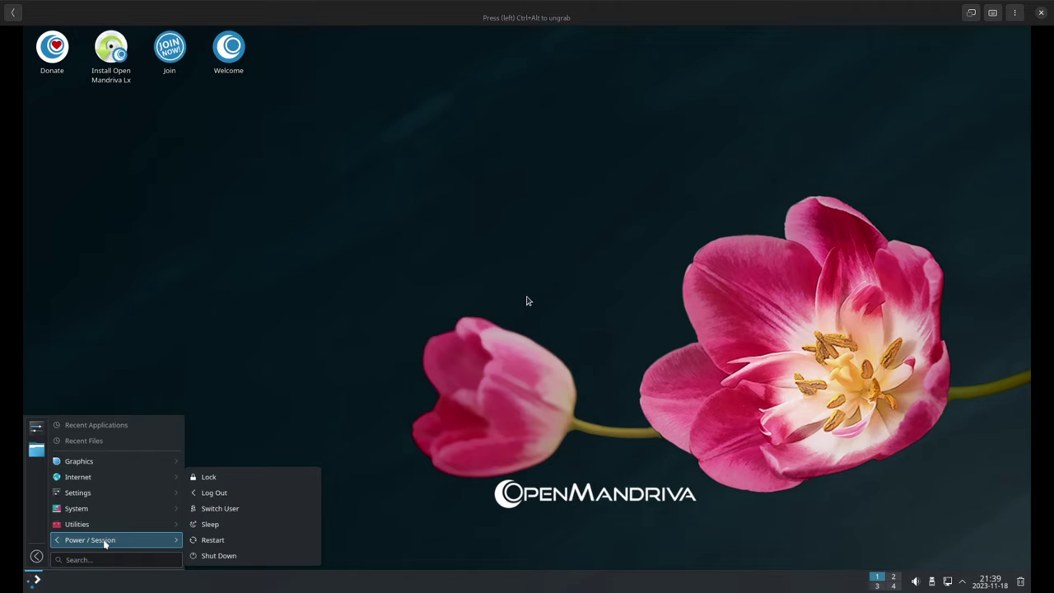
left_click(193, 308)
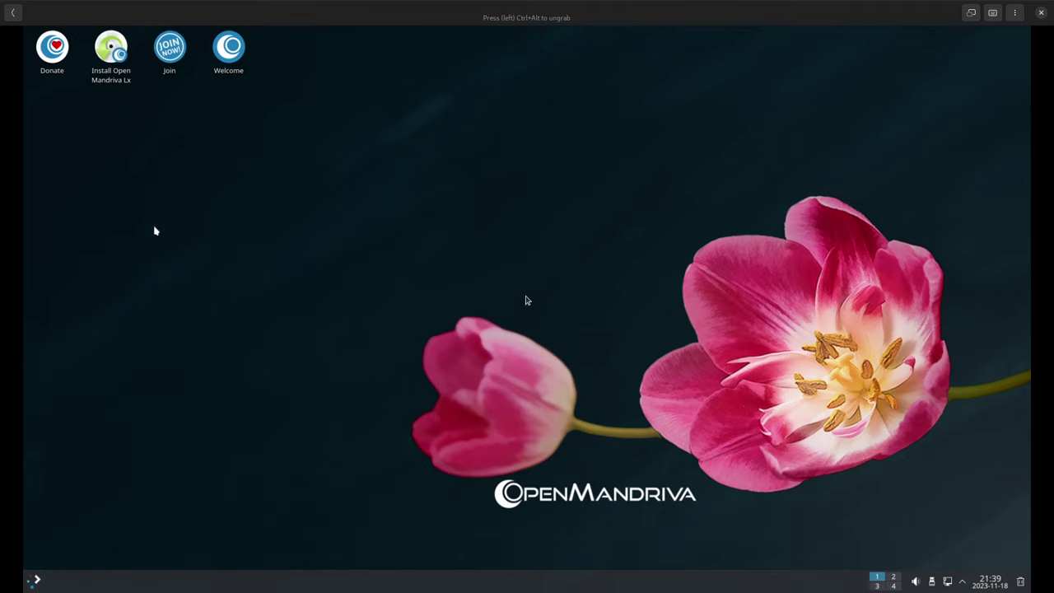
Launch the installer and accept the Welcome, London location and keyboard layout pages
left_click(115, 73)
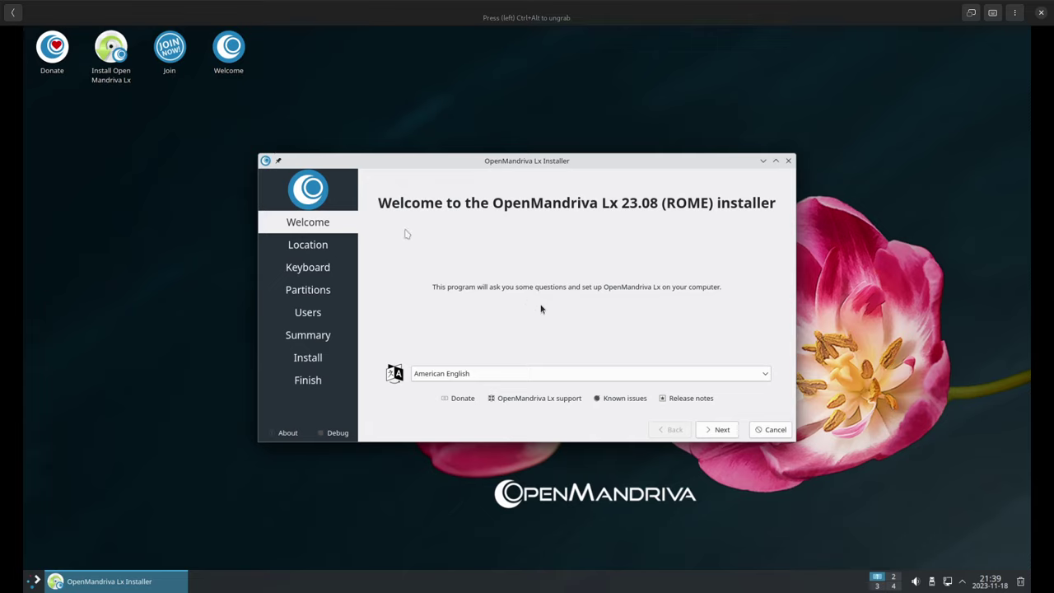
left_click(723, 430)
left_click(705, 436)
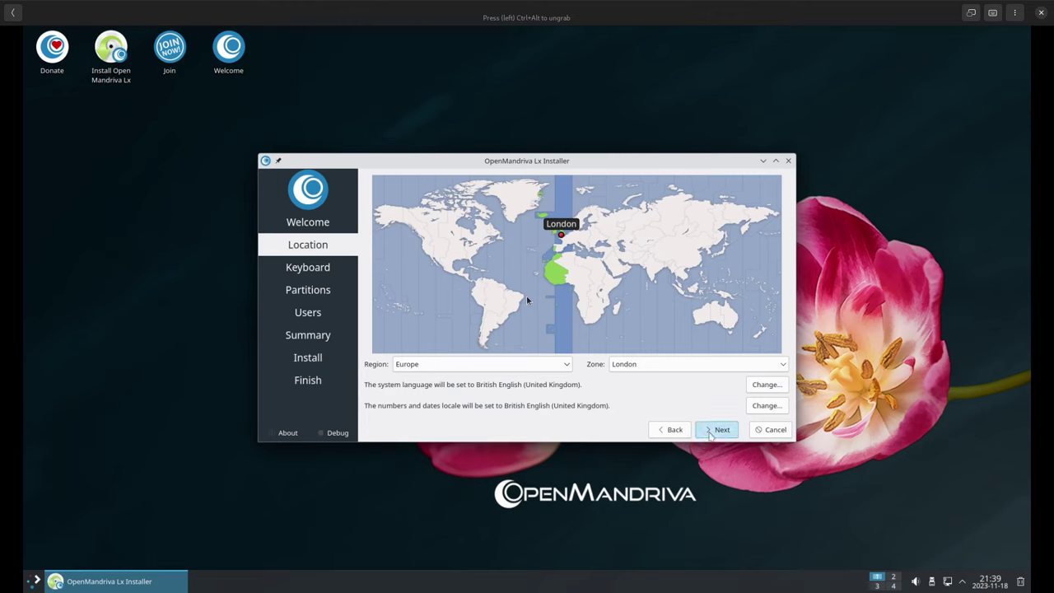
left_click(709, 435)
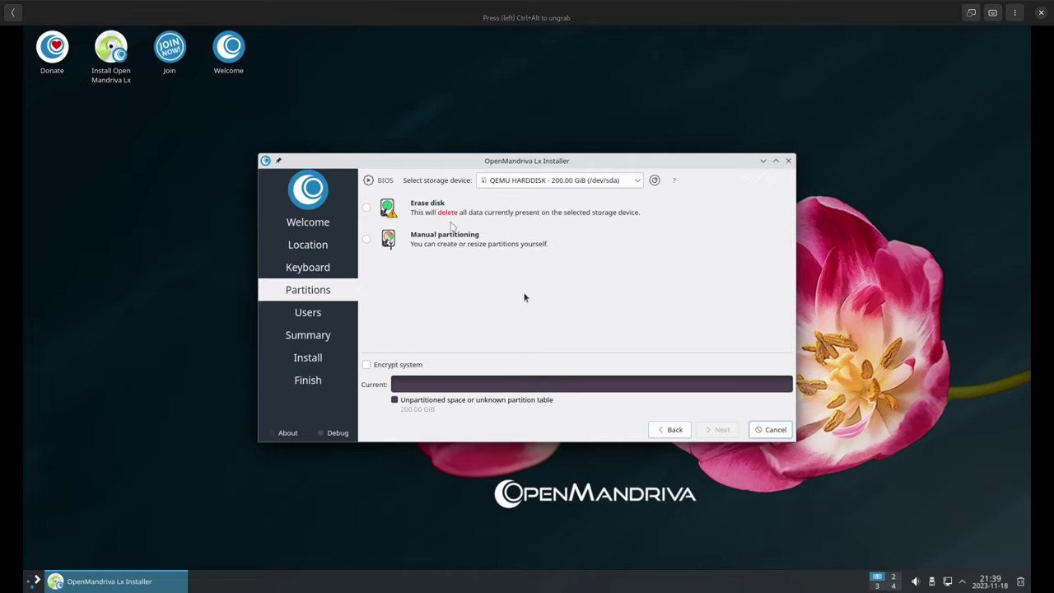
Choose Erase disk with Swap to file for partitioning and continue to Users
left_click(416, 210)
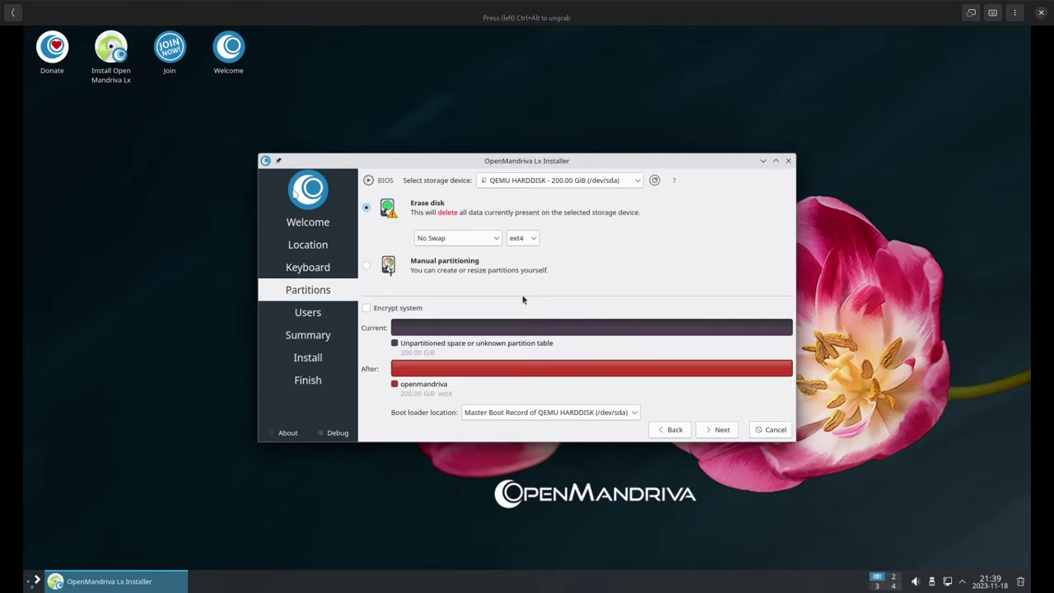
left_click(422, 241)
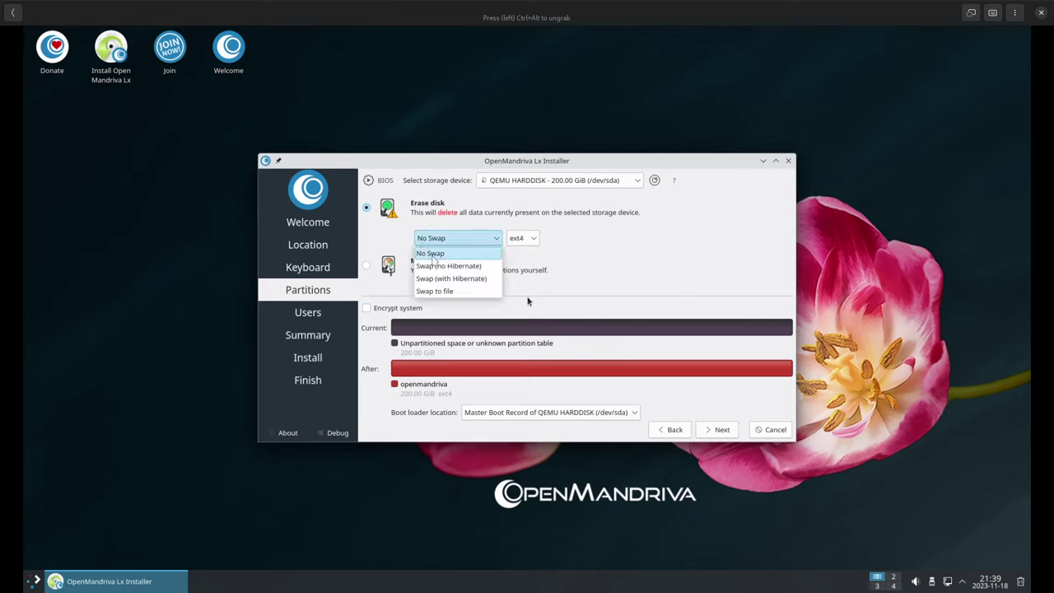
left_click(452, 291)
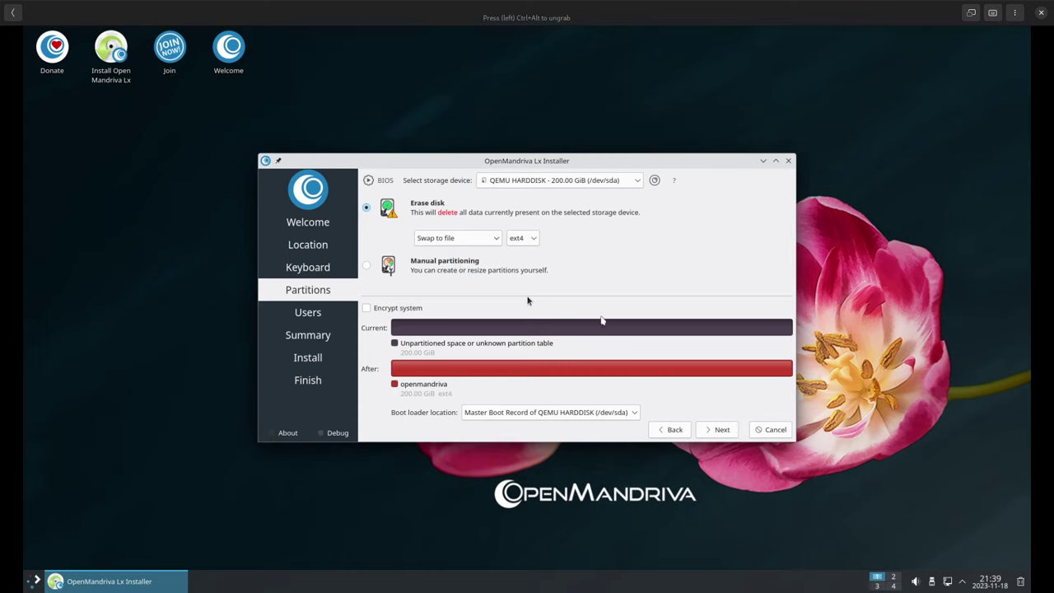
left_click(718, 430)
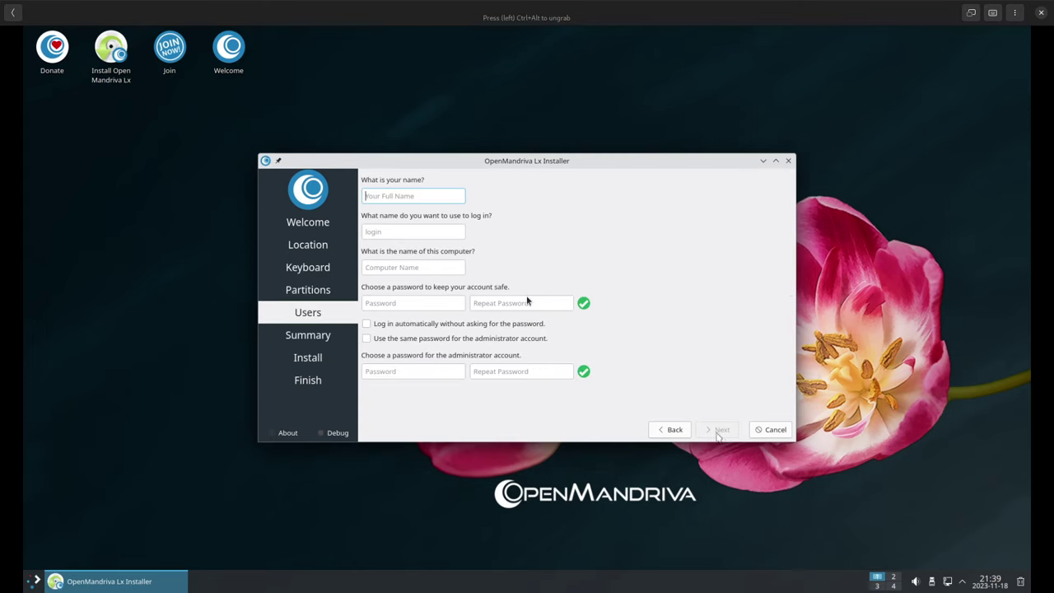
Fill in the user's full name, login and account password, and enter the administrator password twice
type("Libre")
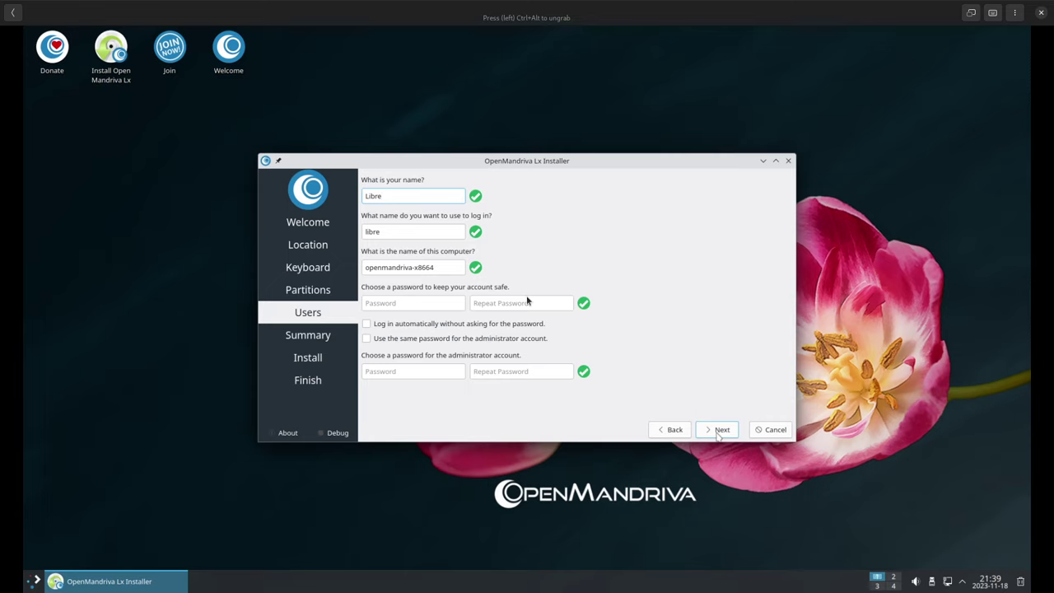
type("Byte")
key("Tab")
key("Tab")
key("Tab")
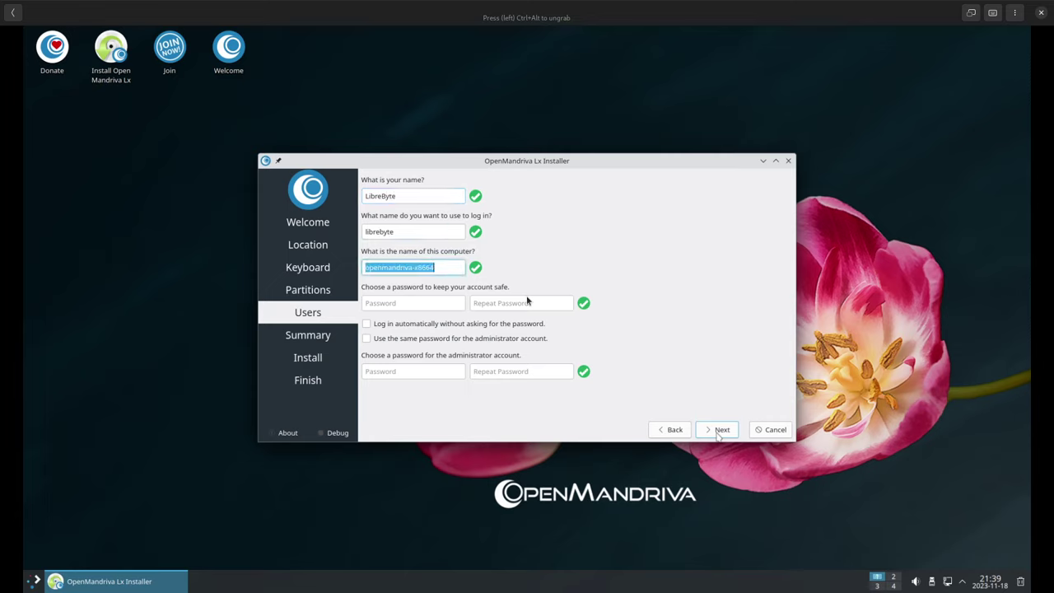
type("123")
key("Tab")
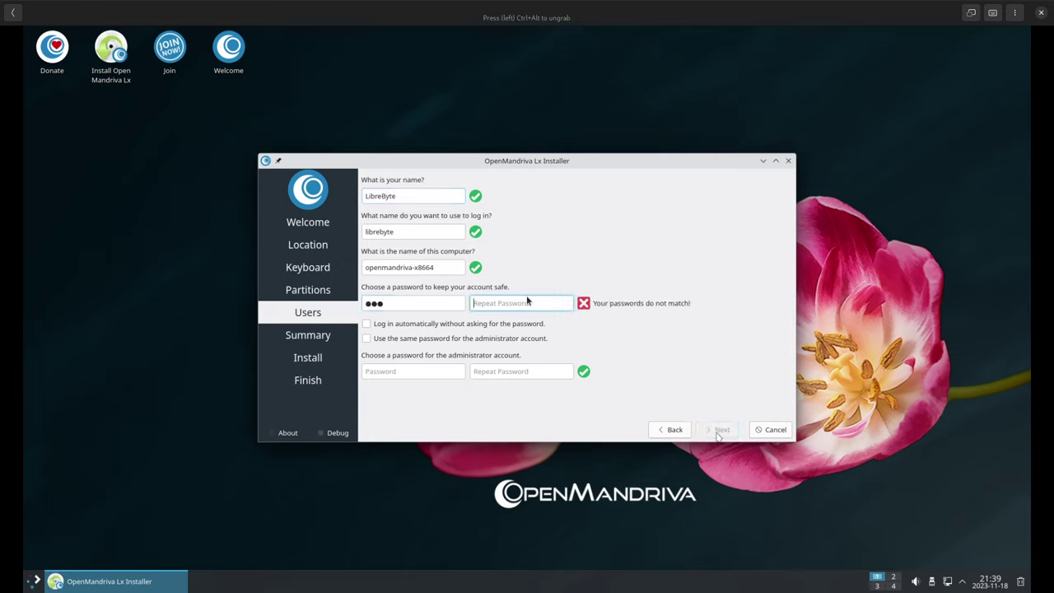
type("123")
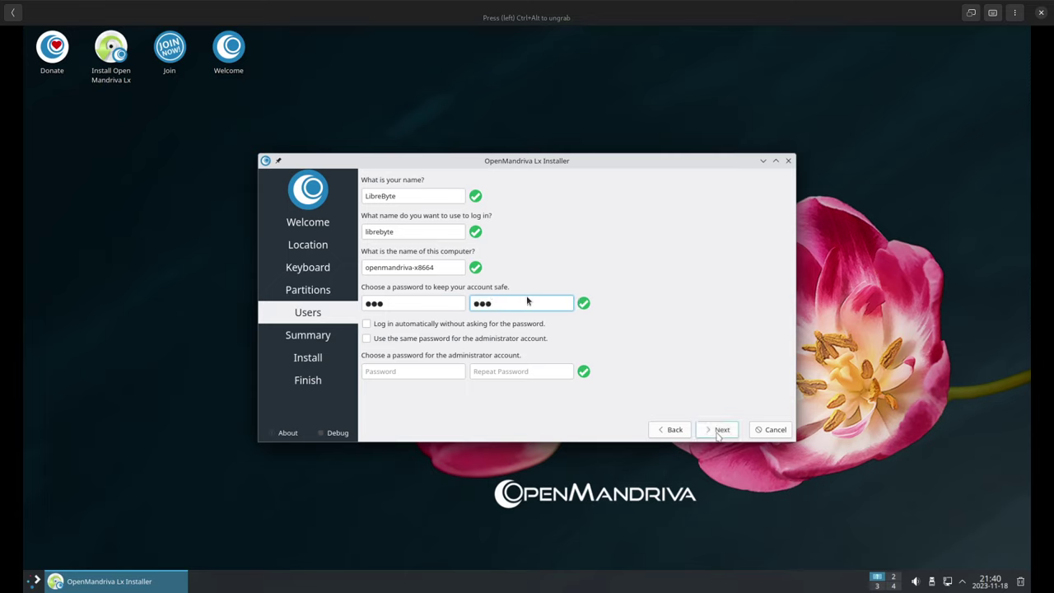
key("Tab")
key("Tab")
key("Tab")
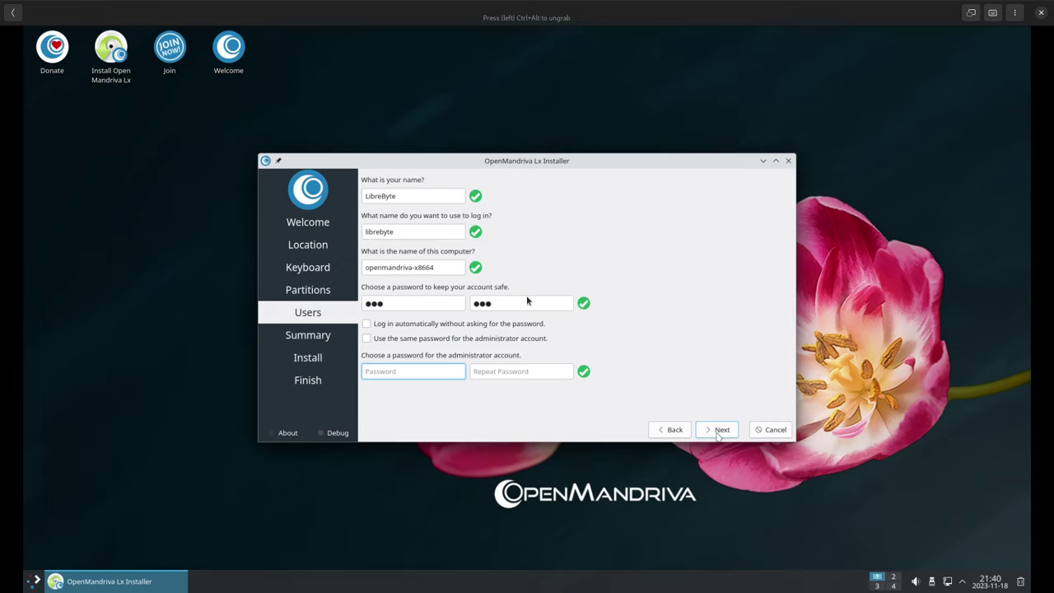
type("123")
key("Tab")
type("123")
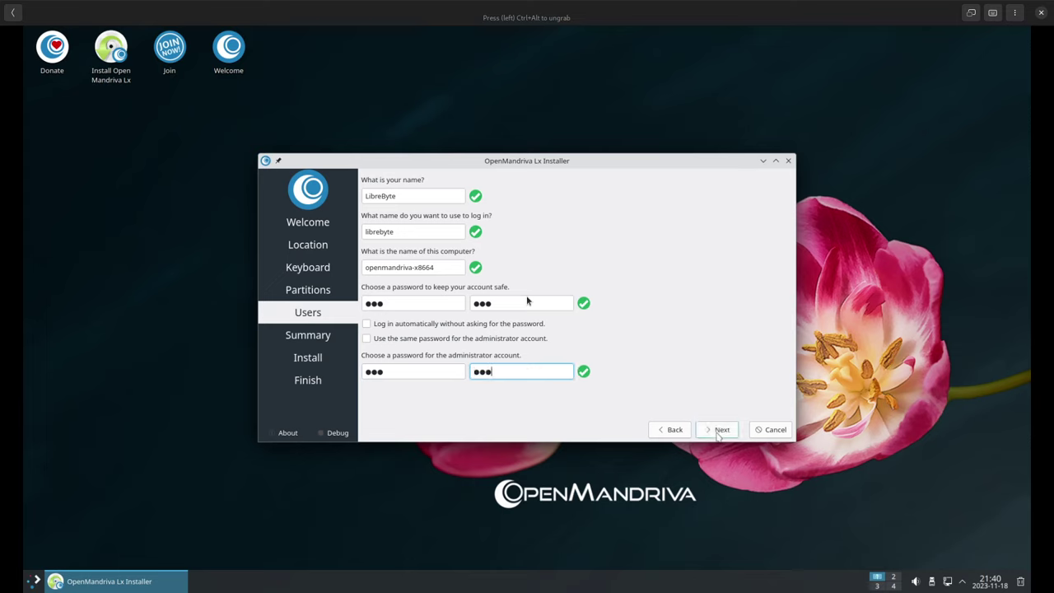
Proceed to the summary and start the installation, confirming the disk changes
left_click(729, 436)
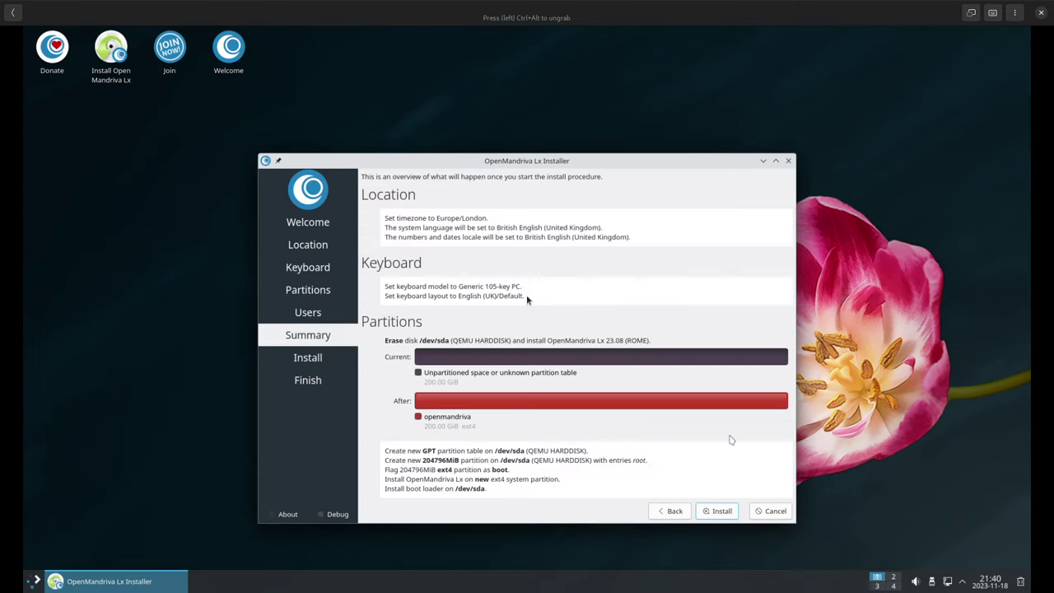
left_click(718, 511)
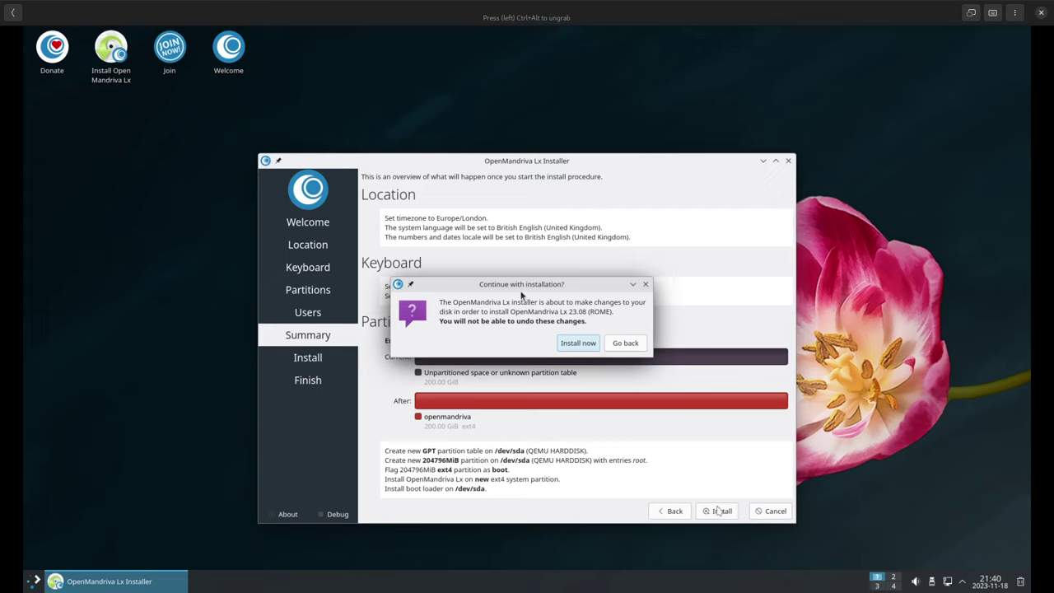
left_click(580, 343)
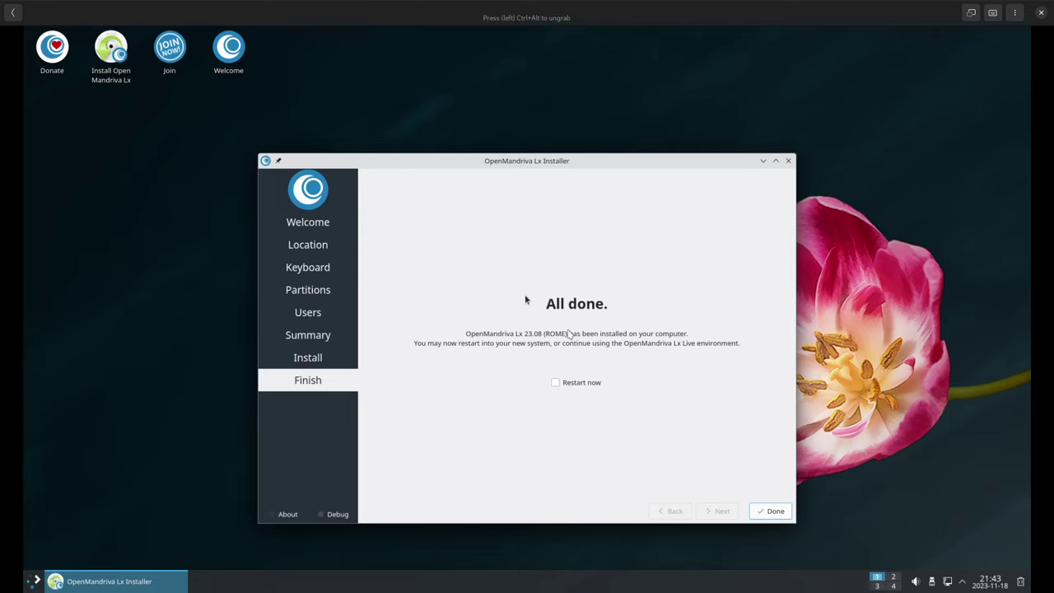
Finish the installer with Restart now, reopen the openmandriva box and boot OpenMandriva Lx from GRUB
left_click(589, 383)
left_click(771, 511)
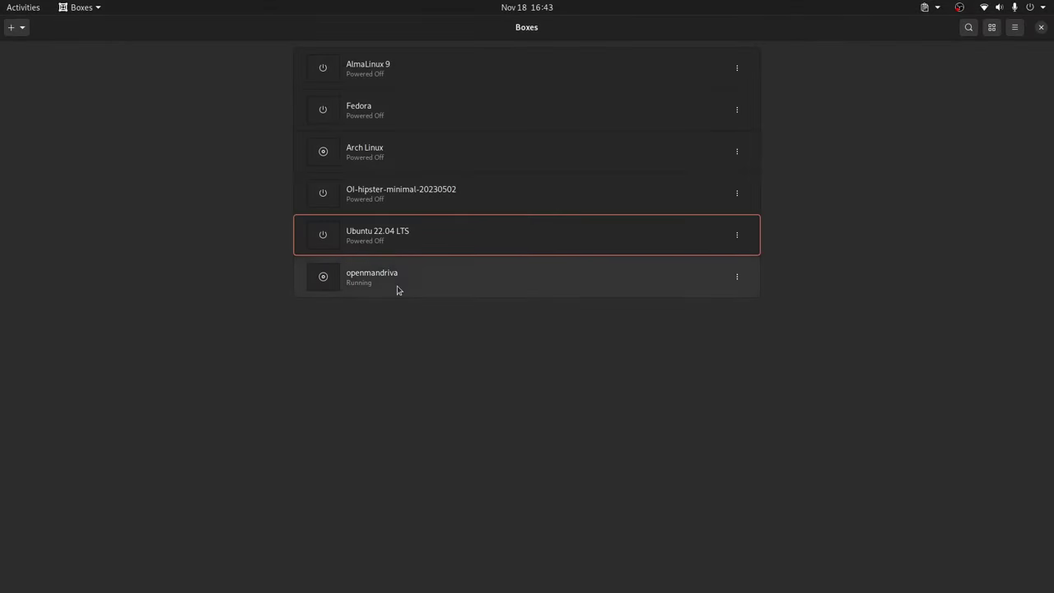
left_click(396, 289)
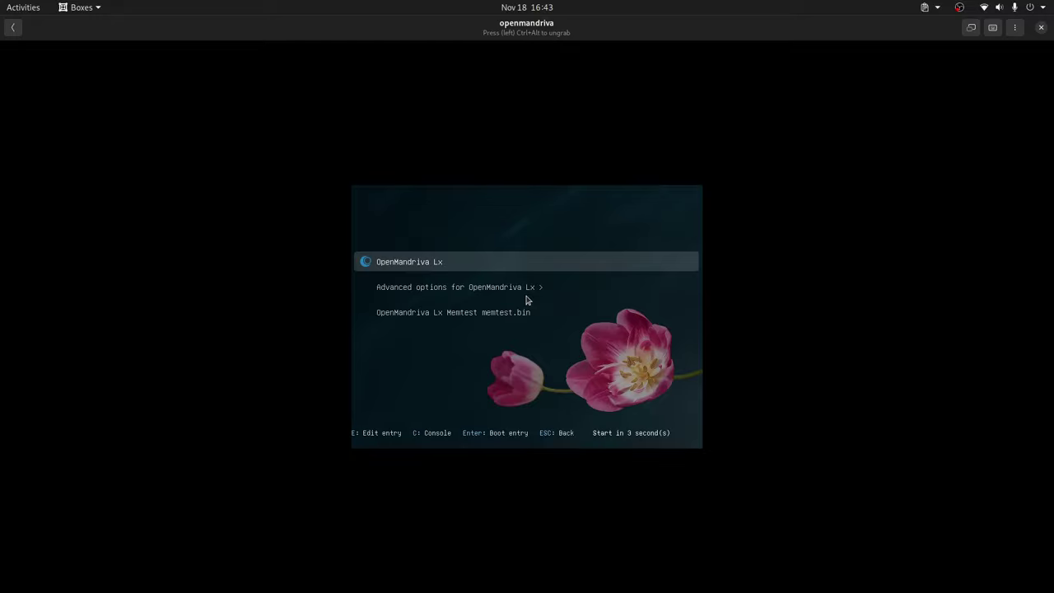
key("Return")
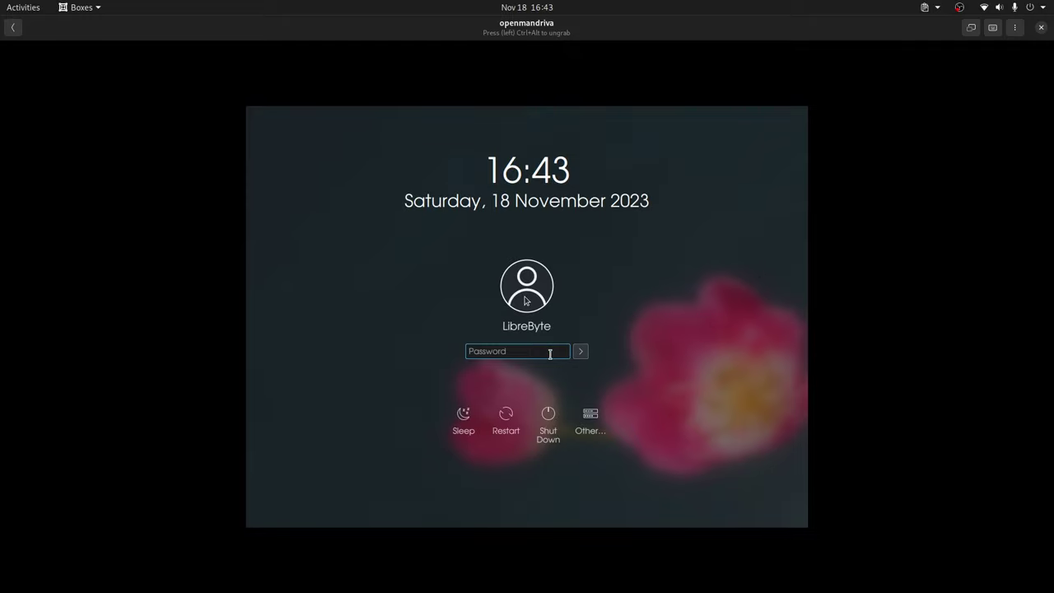
Sign in at the OpenMandriva login screen with the new user's password
type("•••")
key("Return")
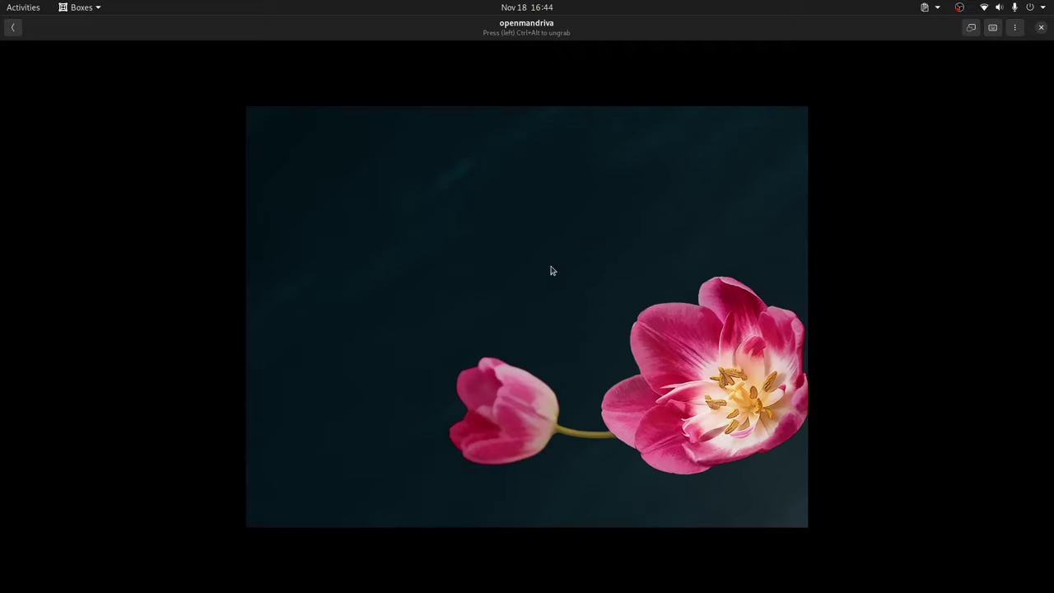